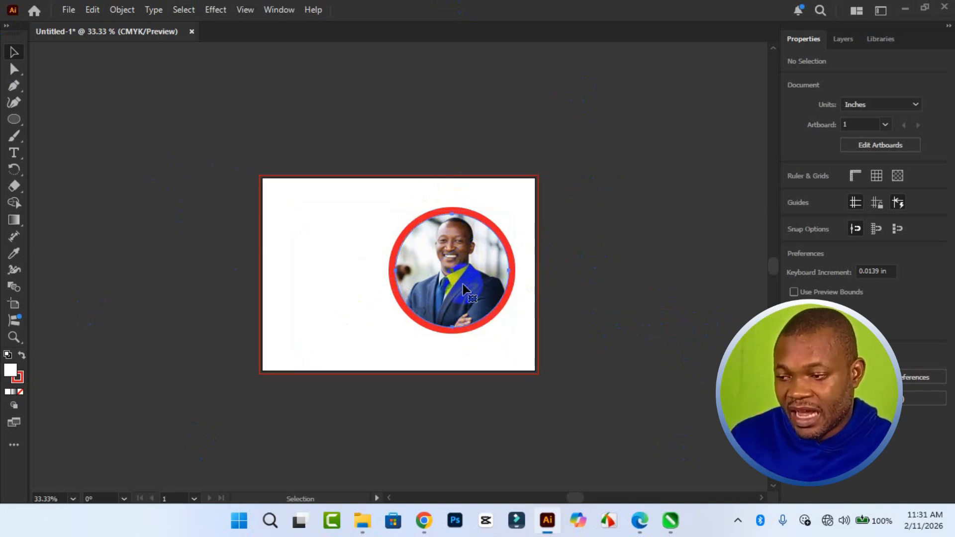
# Draw a circle about 5.15 in across on the empty canvas to the left of the artboard.
pyautogui.click(464, 289)
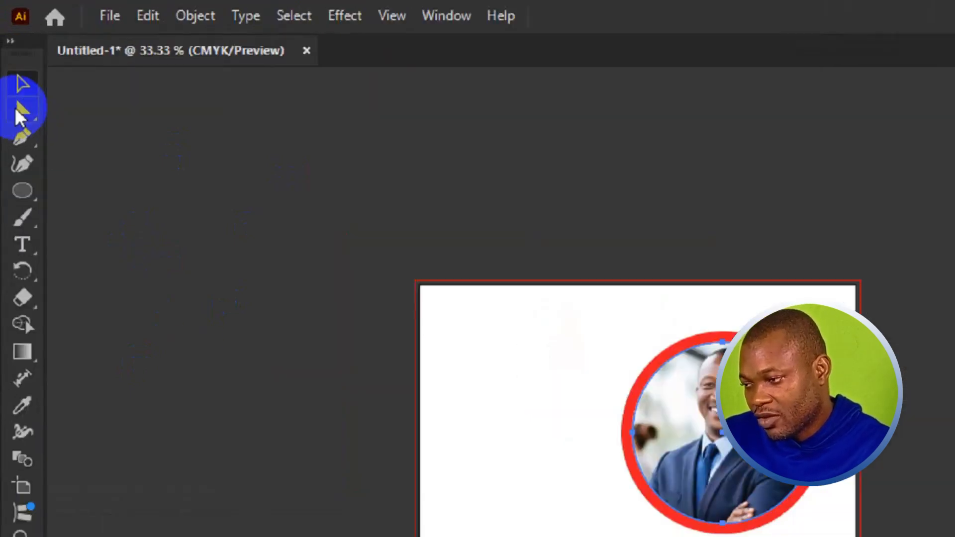
pyautogui.click(14, 119)
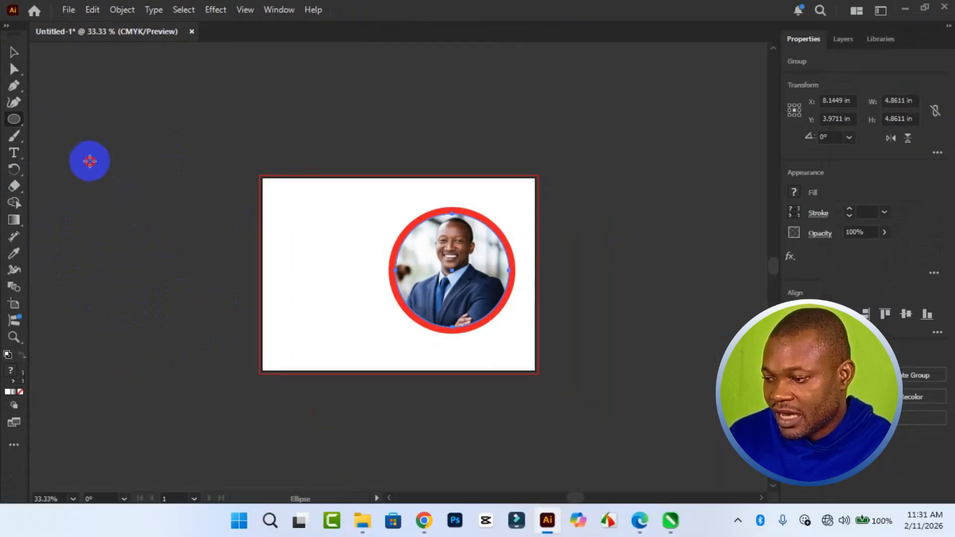
pyautogui.moveTo(179, 319); pyautogui.dragTo(511, 536)
pyautogui.moveTo(255, 366)
pyautogui.mouseDown()
pyautogui.moveTo(273, 383)
pyautogui.moveTo(288, 363)
pyautogui.moveTo(292, 380)
pyautogui.moveTo(283, 355)
pyautogui.moveTo(184, 264)
pyautogui.moveTo(208, 282)
pyautogui.mouseUp()
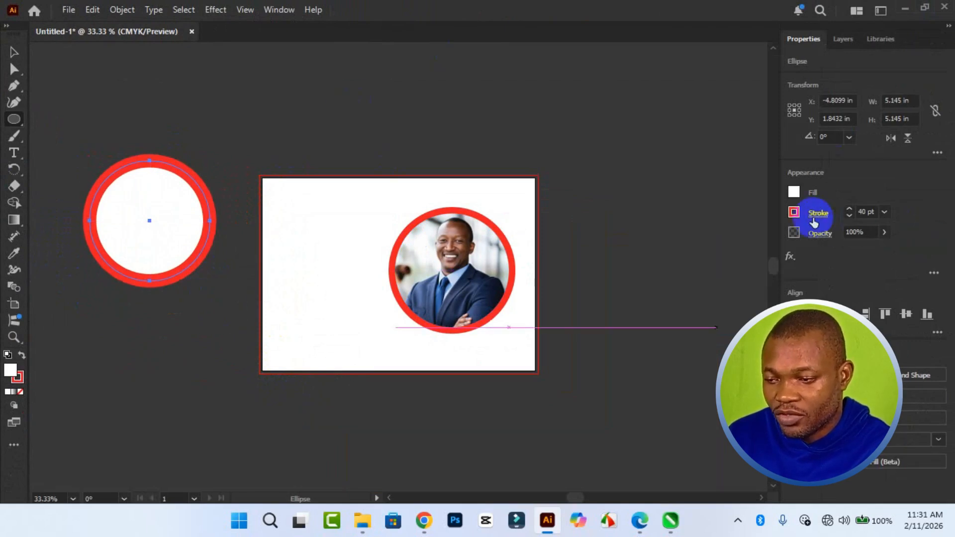
# Give the circle a yellow fill with no stroke and move it down level with the framed photo.
pyautogui.click(793, 212)
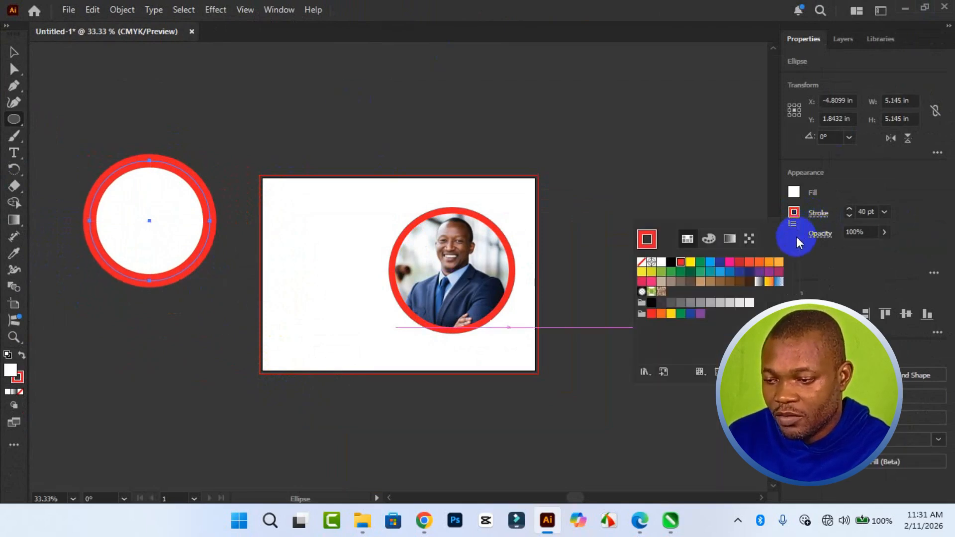
pyautogui.click(642, 264)
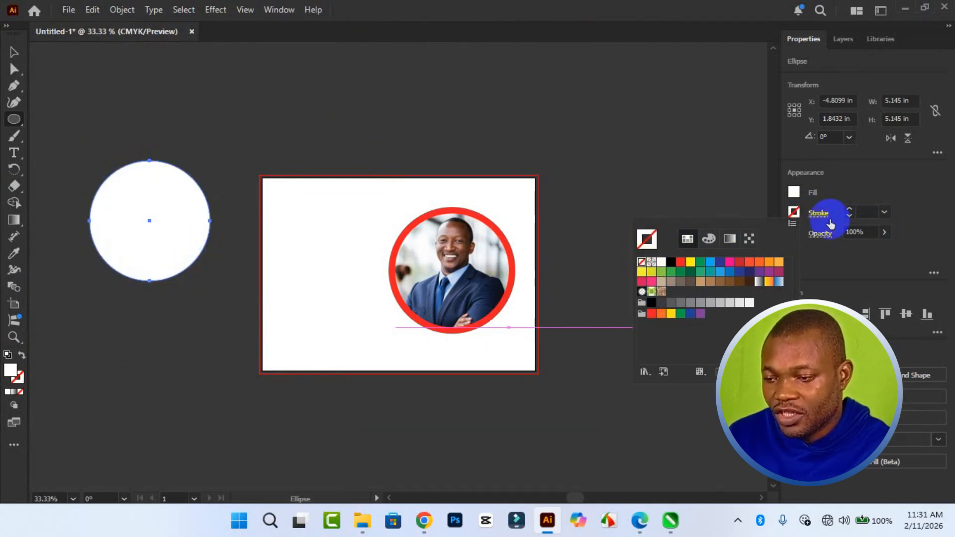
pyautogui.click(793, 191)
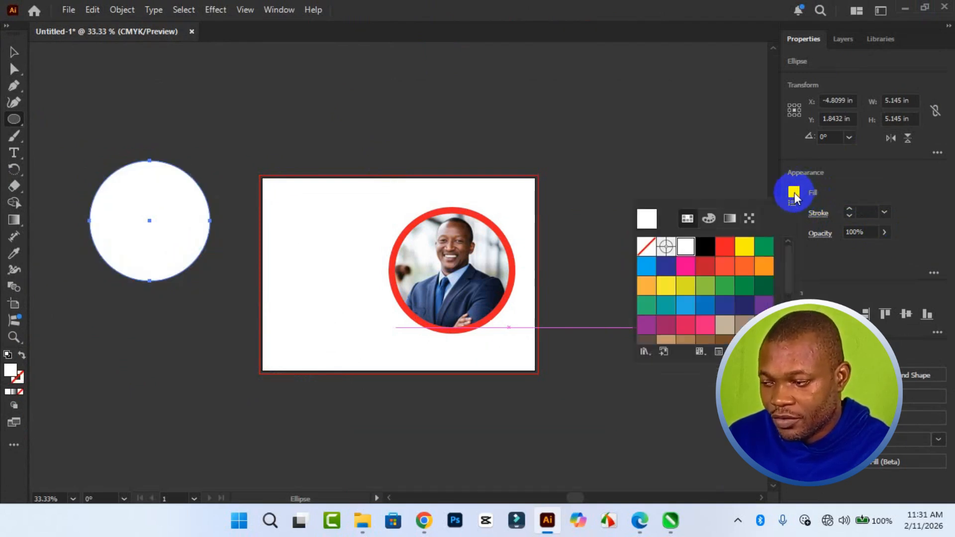
pyautogui.click(750, 245)
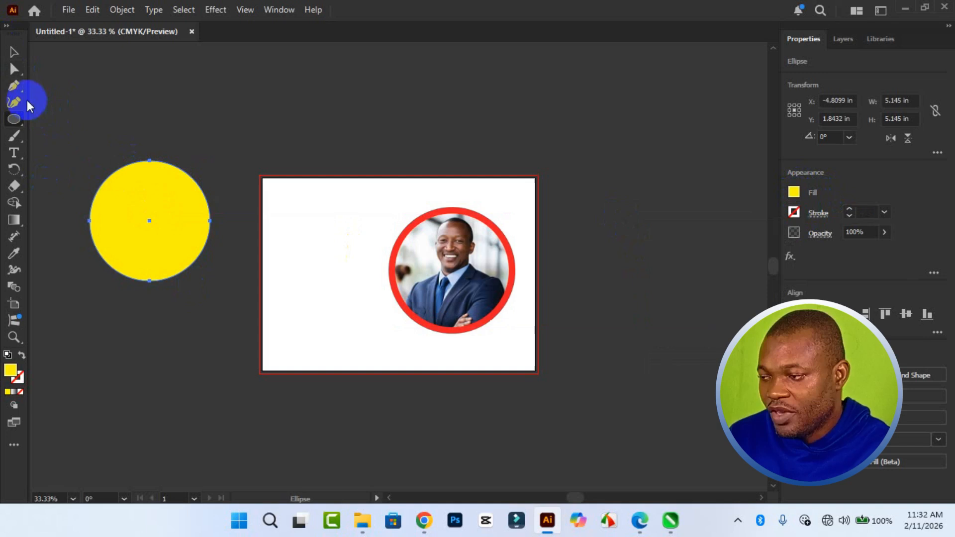
pyautogui.click(11, 54)
pyautogui.moveTo(148, 211); pyautogui.dragTo(166, 261)
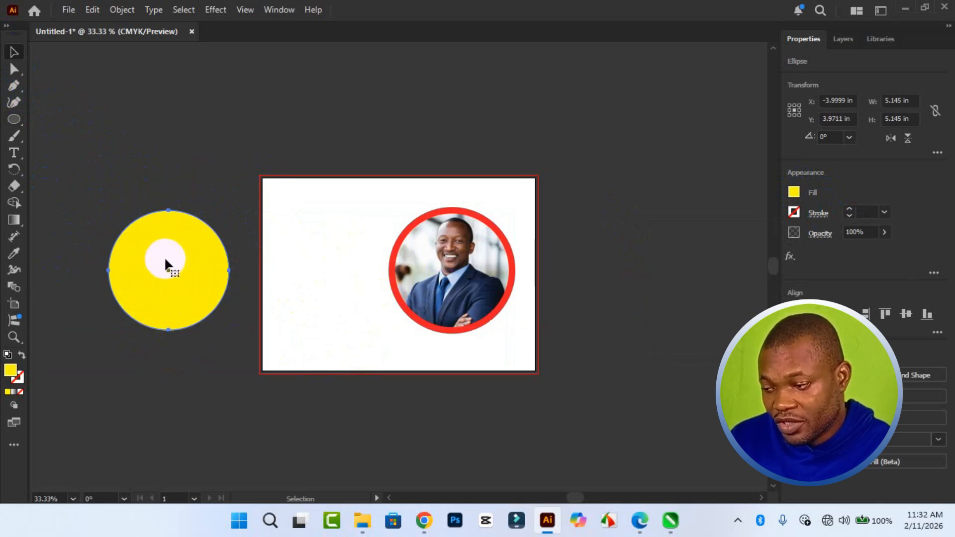
# Create a concentric copy of the yellow circle at 80% uniform scale with Scale Strokes & Effects enabled, and fill the copy black.
pyautogui.rightClick(180, 274)
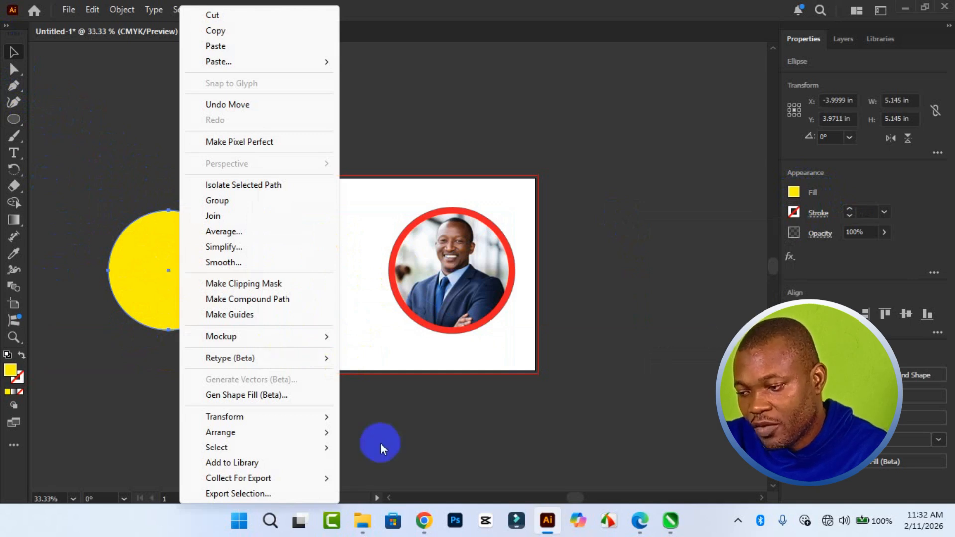
pyautogui.moveTo(295, 413)
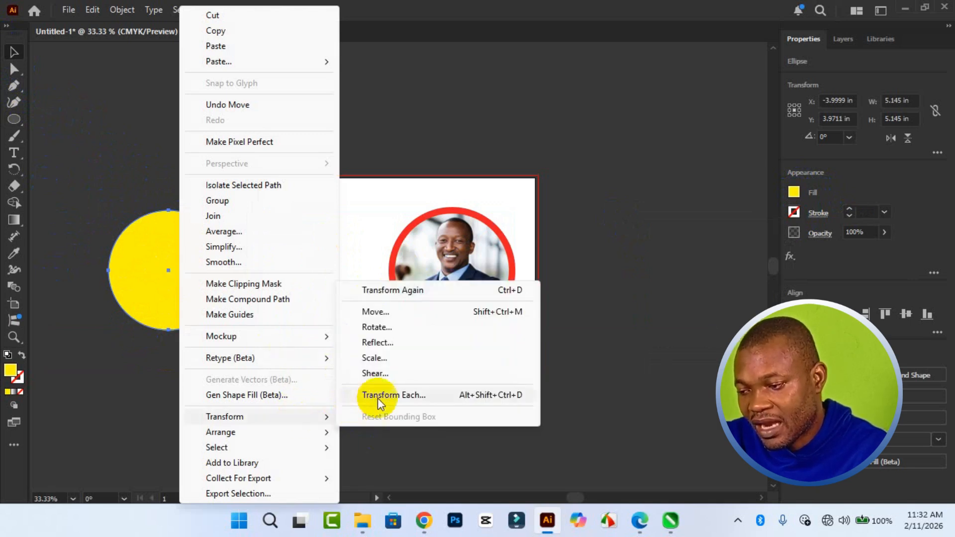
pyautogui.click(401, 360)
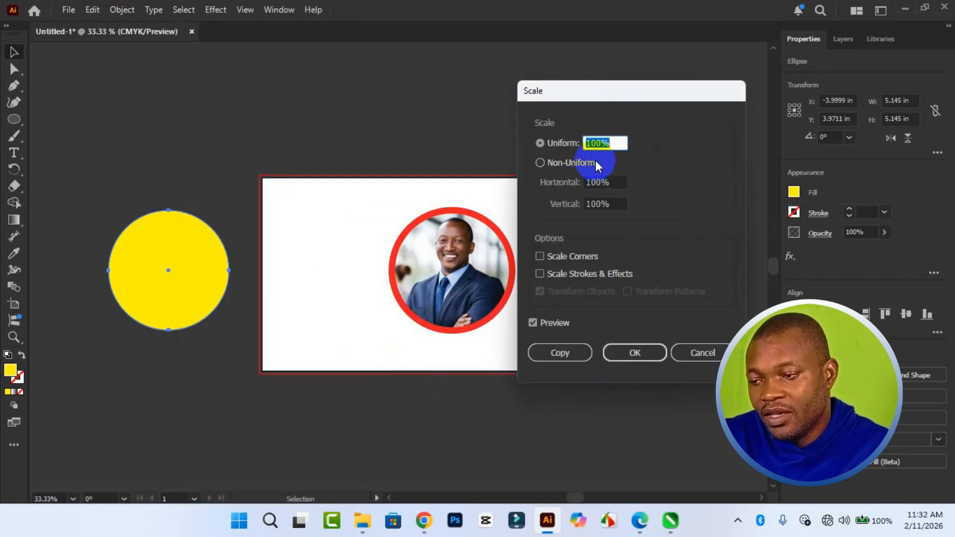
pyautogui.click(596, 143)
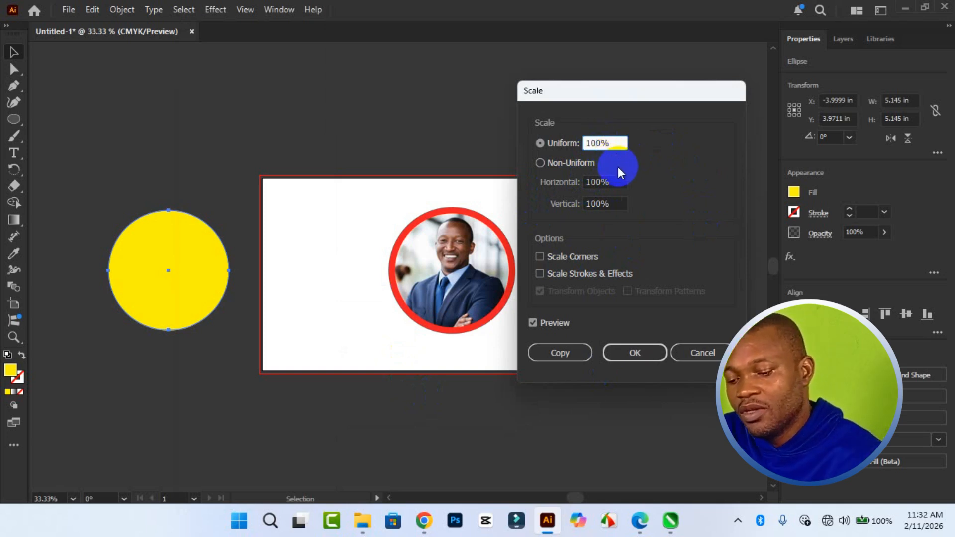
pyautogui.press('BackSpace')
pyautogui.press('BackSpace')
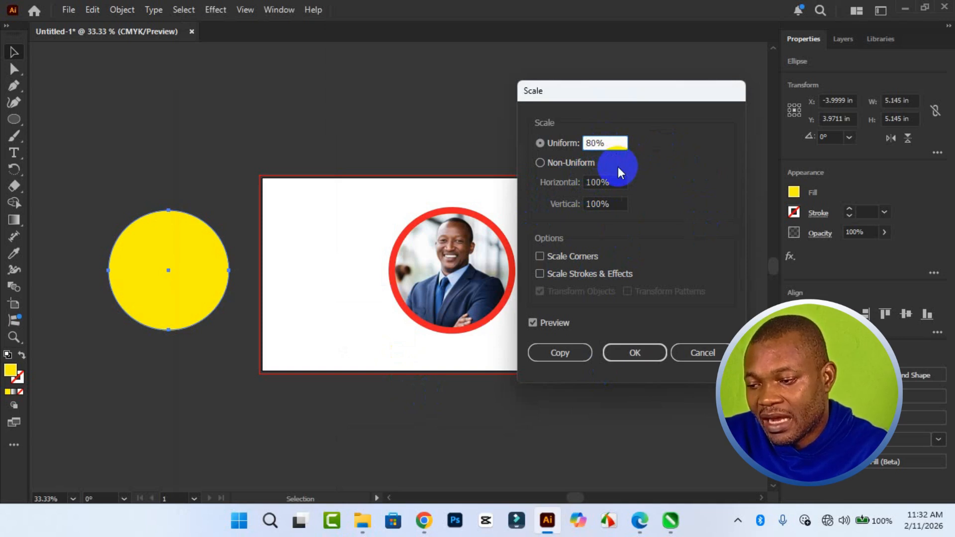
pyautogui.write('8')
pyautogui.click(540, 274)
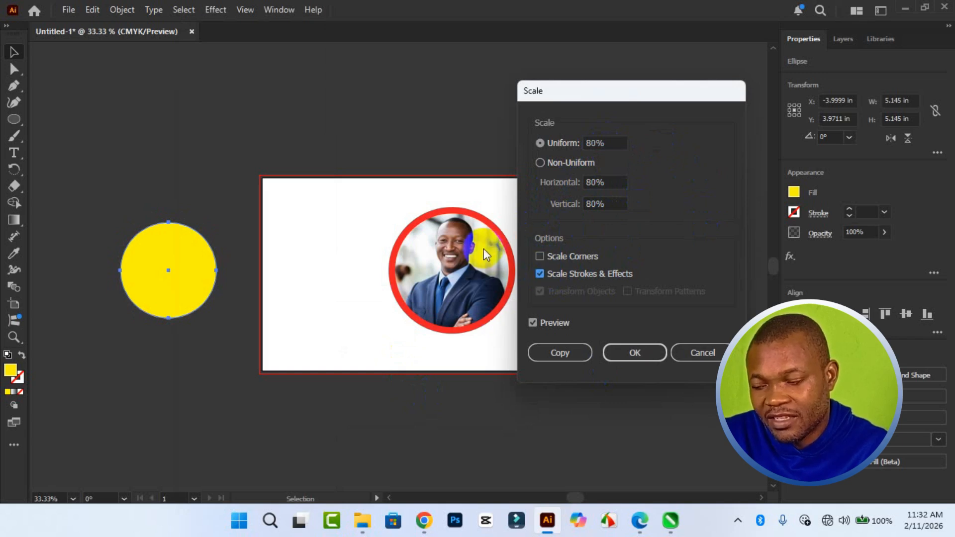
pyautogui.click(628, 354)
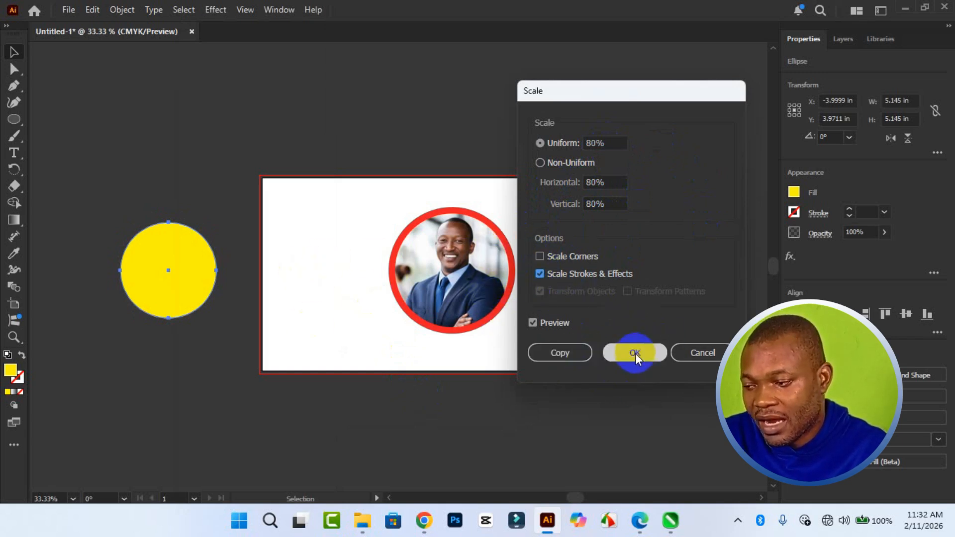
pyautogui.click(573, 351)
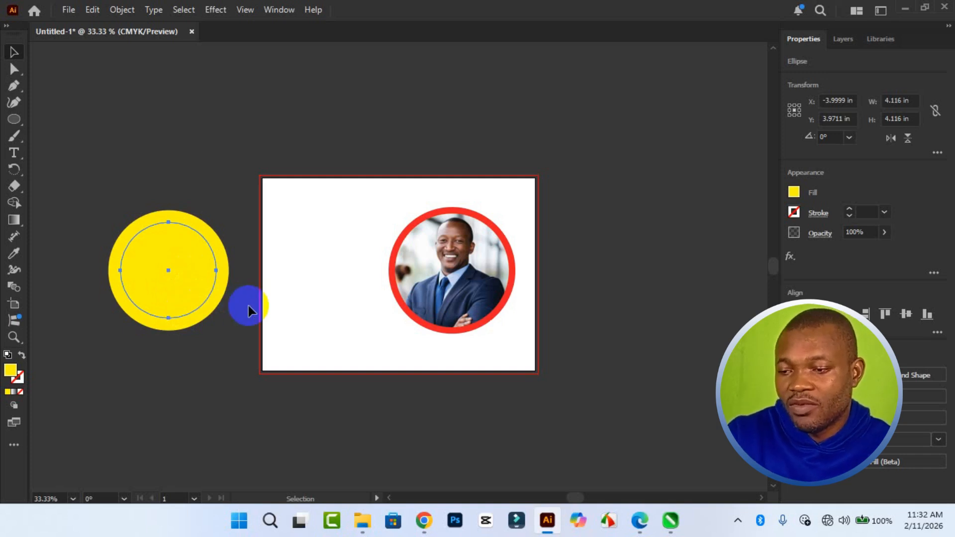
pyautogui.click(792, 199)
pyautogui.click(705, 246)
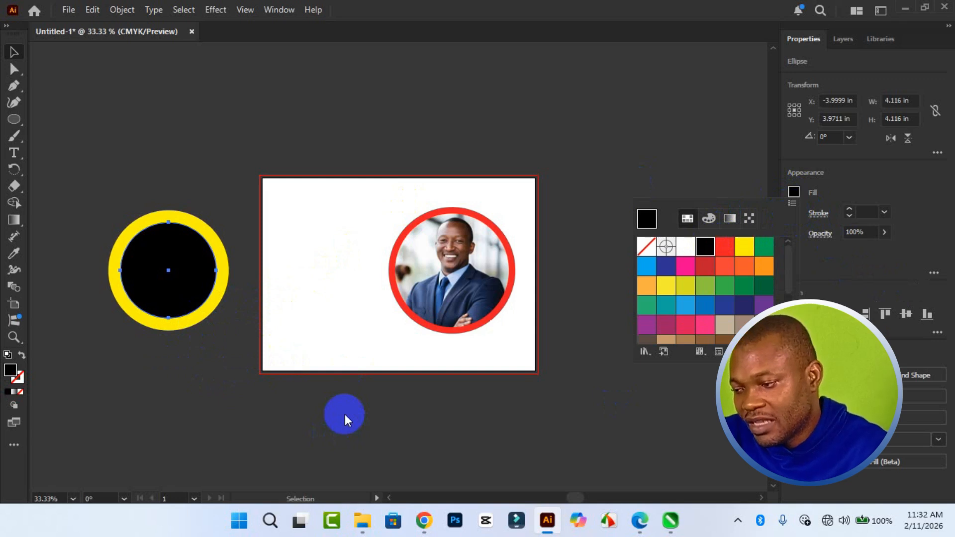
# Create a concentric copy of the black circle at 60% uniform scale and fill the copy white.
pyautogui.click(160, 269)
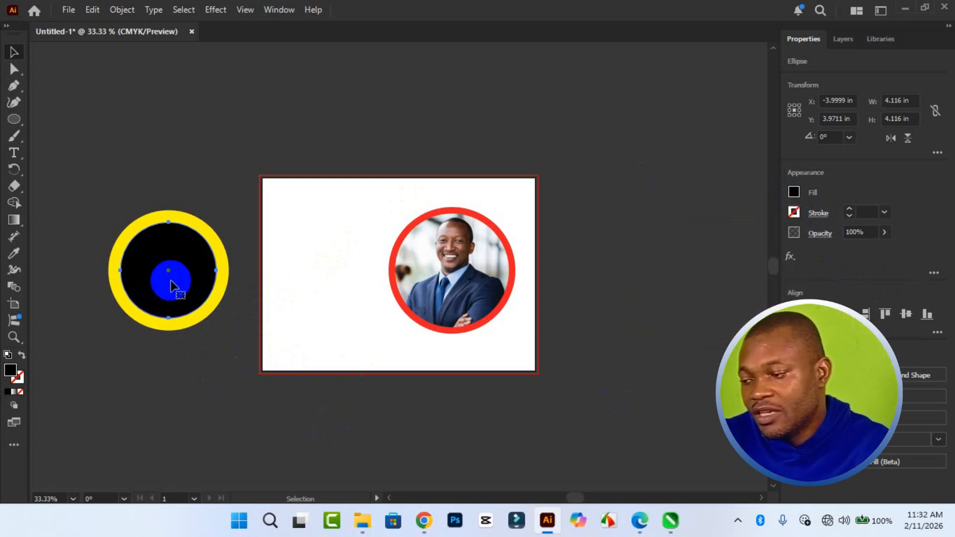
pyautogui.rightClick(171, 286)
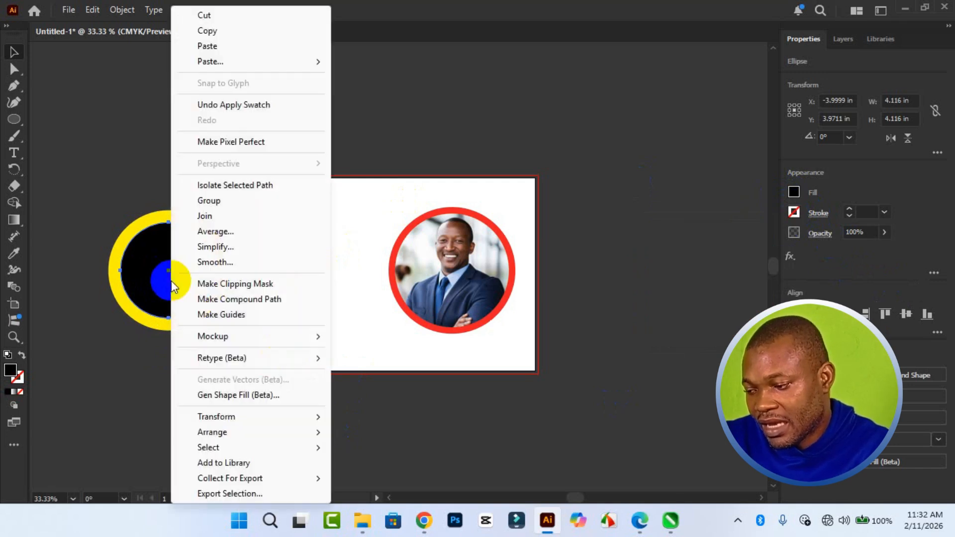
pyautogui.moveTo(256, 416)
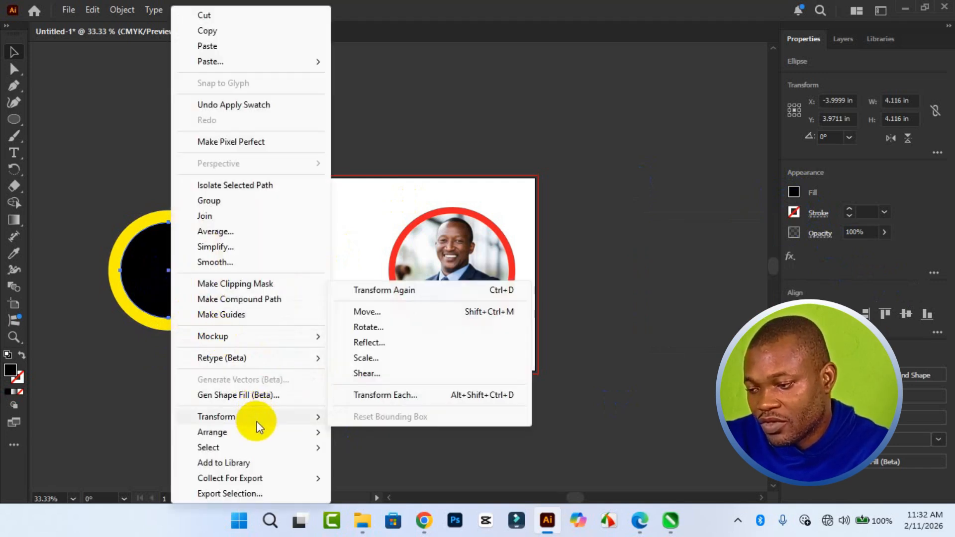
pyautogui.click(366, 358)
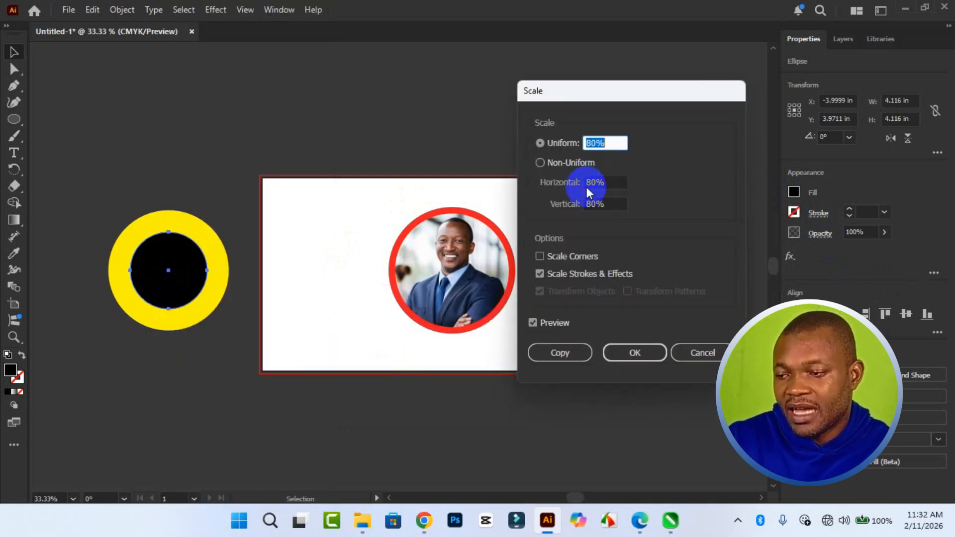
pyautogui.click(595, 143)
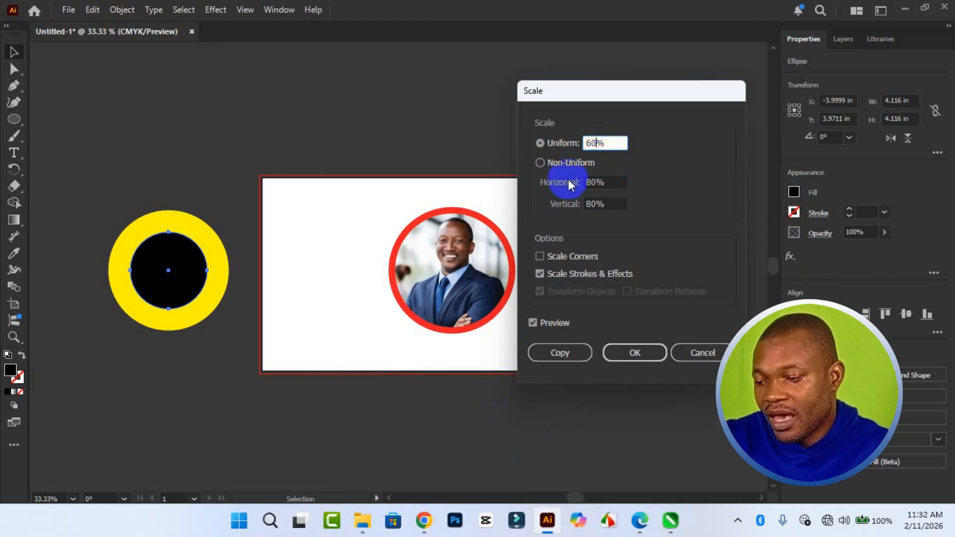
pyautogui.click(560, 352)
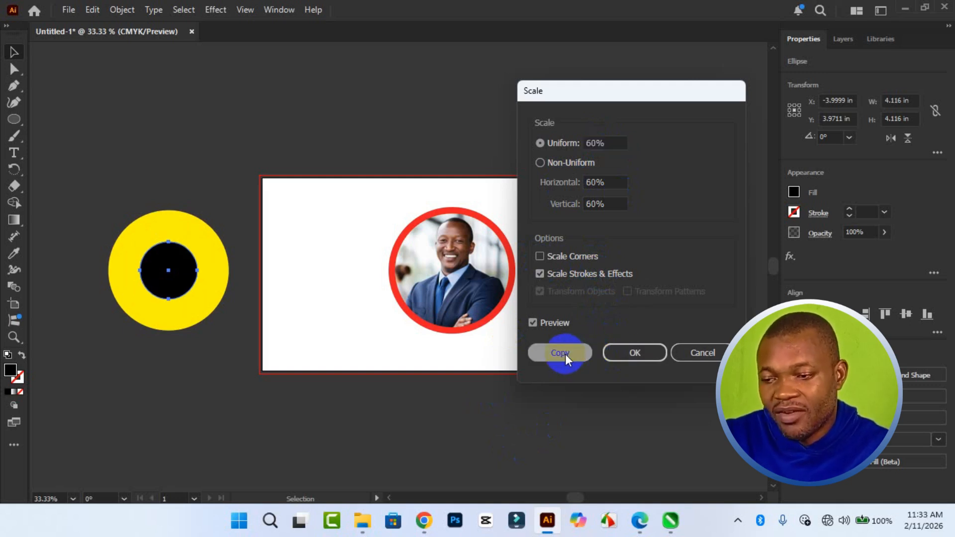
pyautogui.click(794, 193)
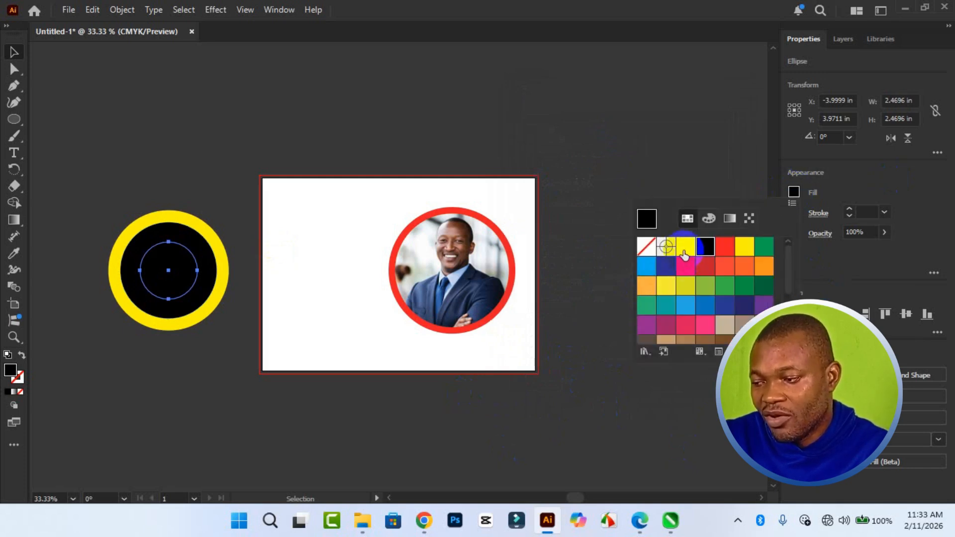
pyautogui.click(686, 247)
pyautogui.click(227, 400)
pyautogui.moveTo(96, 213); pyautogui.dragTo(302, 393)
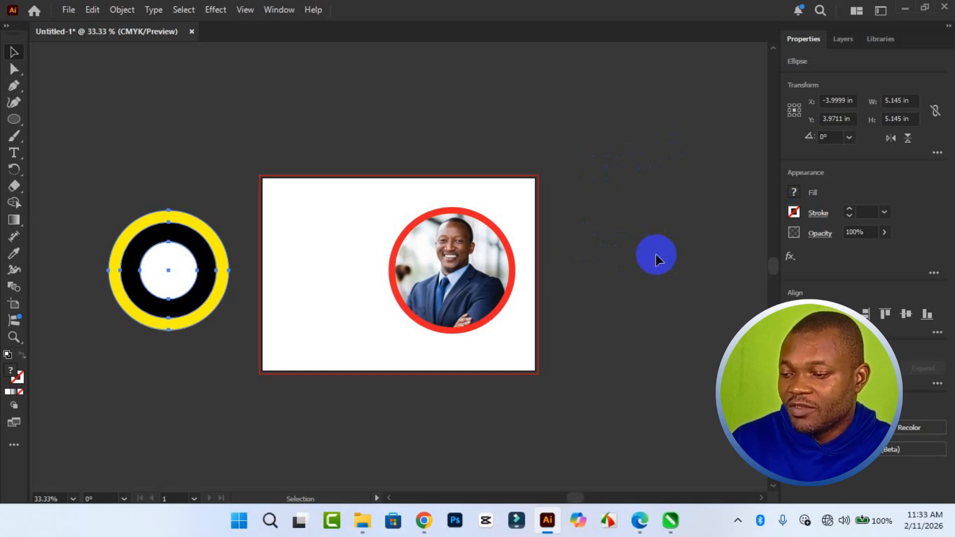
# Move the framed portrait photo to the middle of the artboard.
pyautogui.click(480, 276)
pyautogui.moveTo(476, 276); pyautogui.dragTo(419, 284)
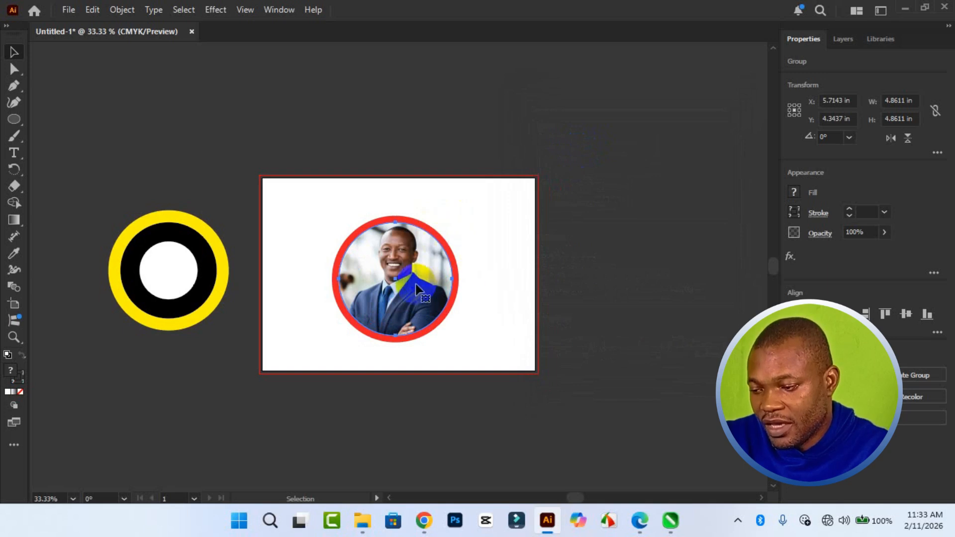
# Create a copy of the framed photo at 70% uniform scale and place it outside the artboard's right edge.
pyautogui.rightClick(398, 282)
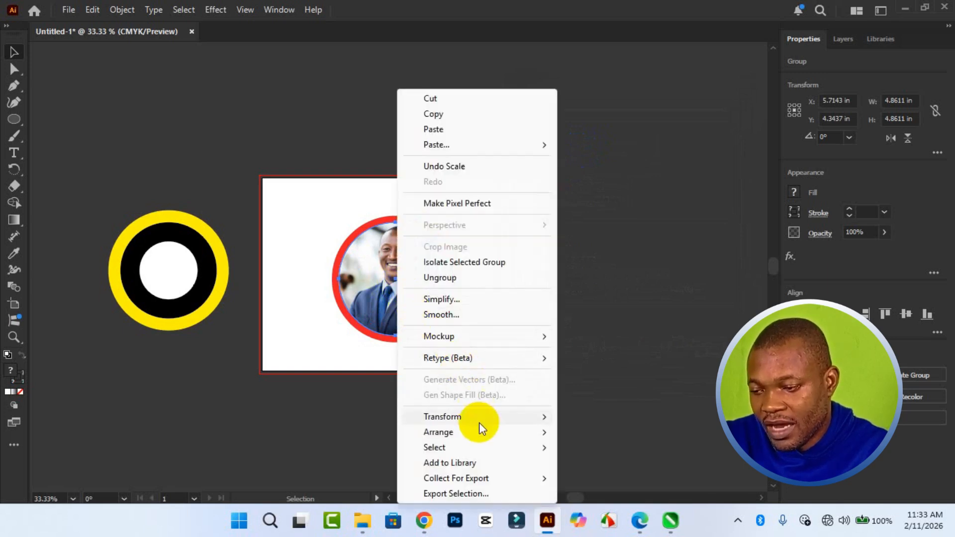
pyautogui.moveTo(479, 421)
pyautogui.click(649, 357)
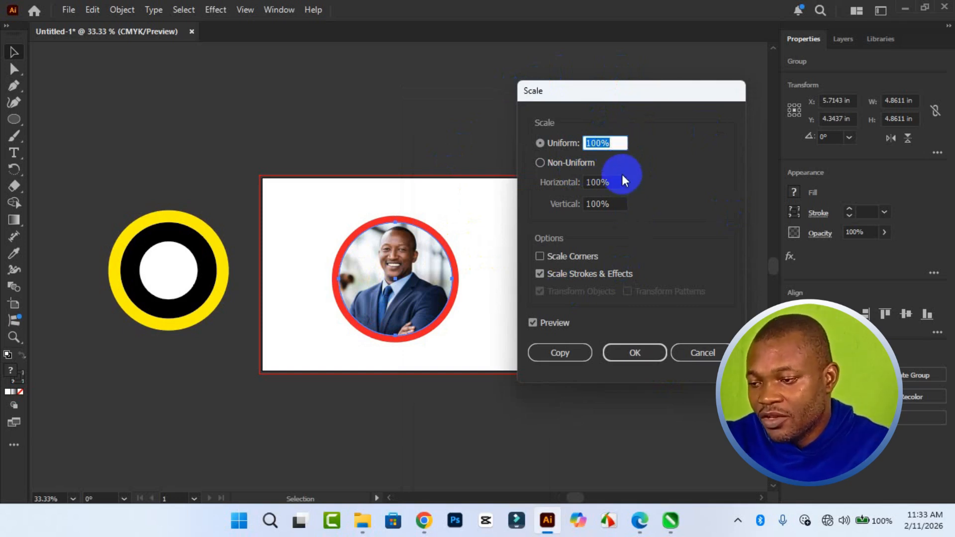
pyautogui.click(599, 142)
pyautogui.press('BackSpace')
pyautogui.press('BackSpace')
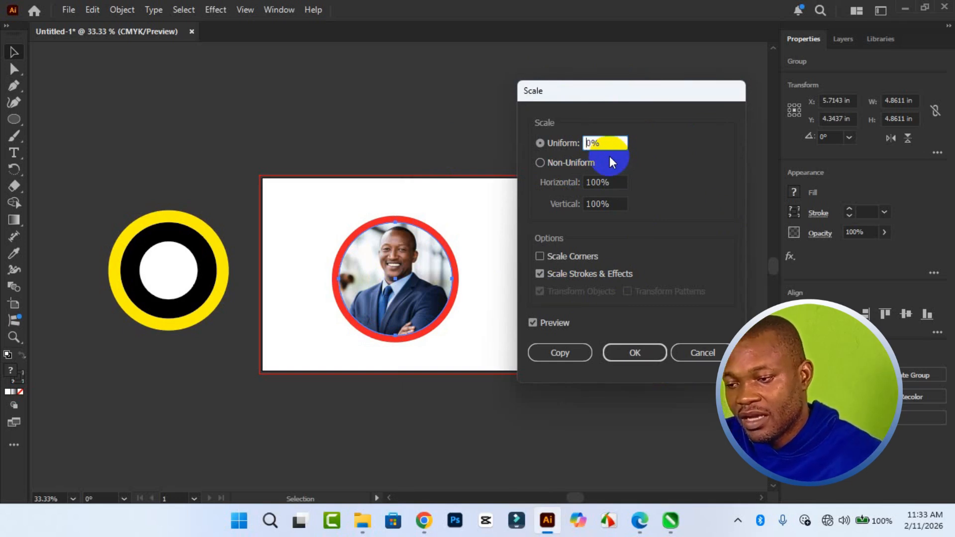
pyautogui.write('7')
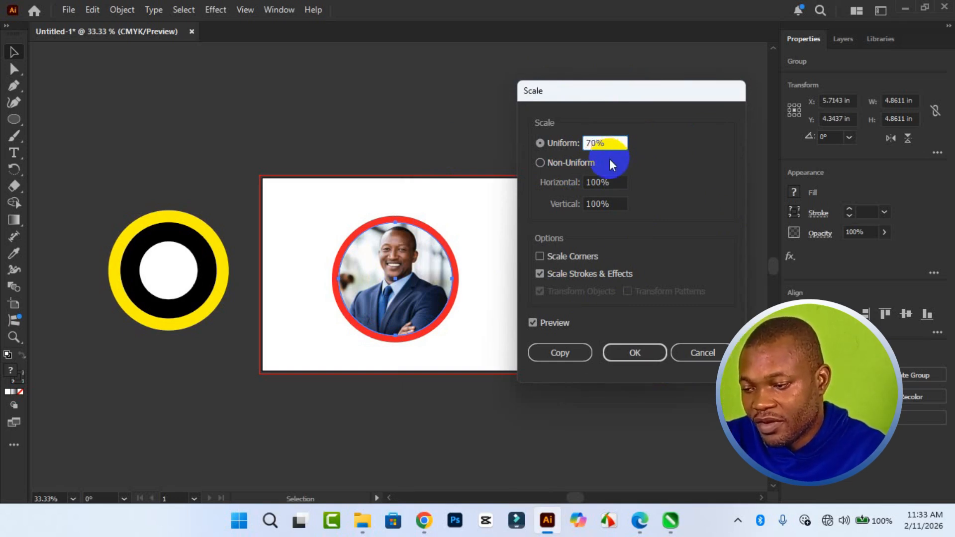
pyautogui.press('Tab')
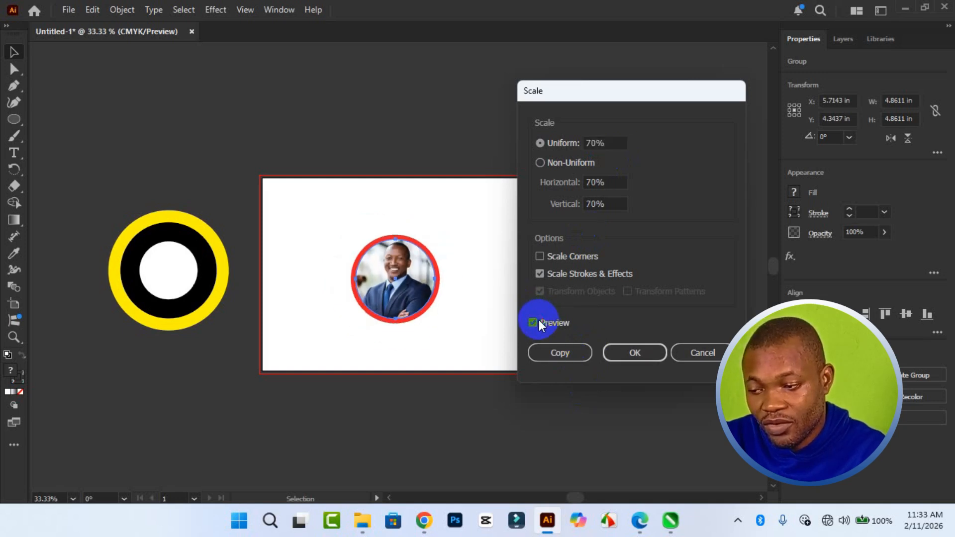
pyautogui.click(537, 320)
pyautogui.click(537, 320)
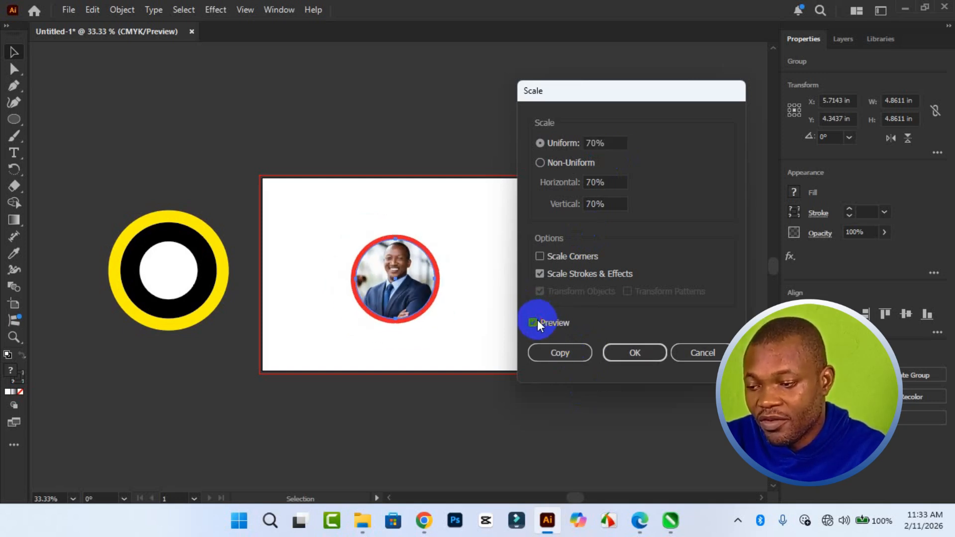
pyautogui.click(575, 351)
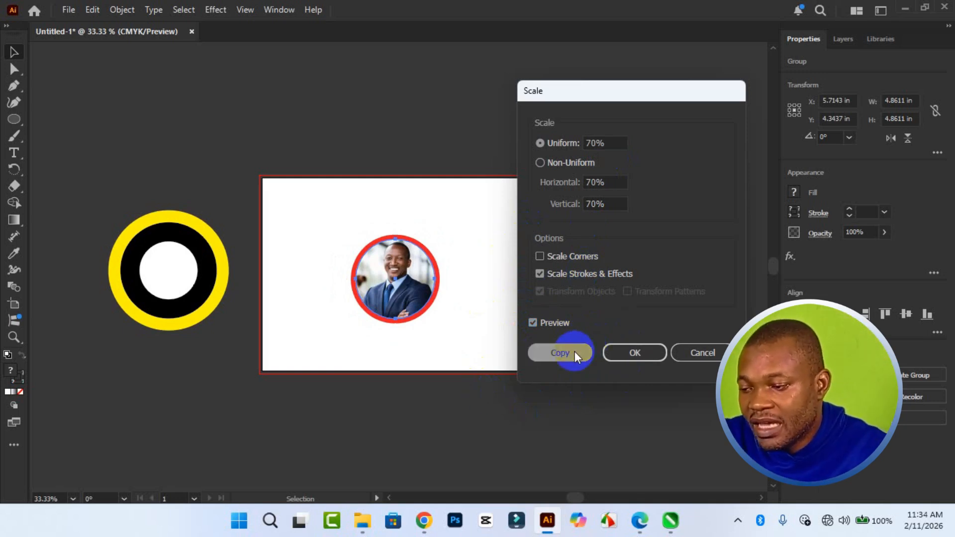
pyautogui.moveTo(413, 283); pyautogui.dragTo(611, 243)
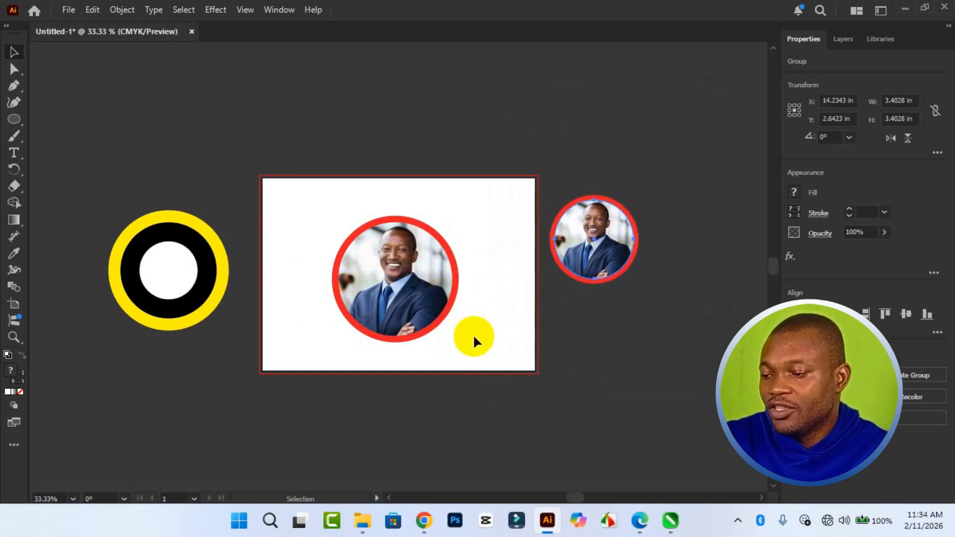
pyautogui.click(404, 289)
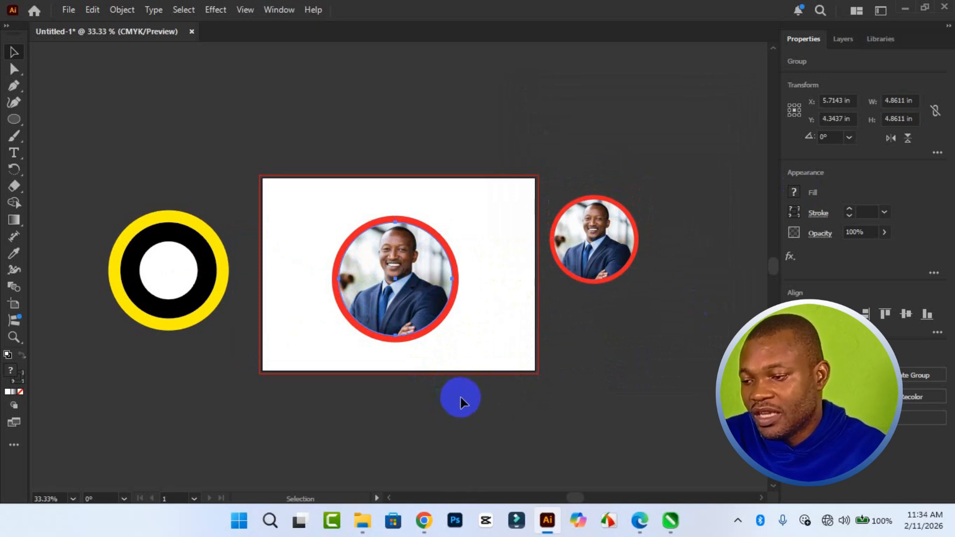
# Create a copy of the large framed photo at 50% uniform scale and place it above the artboard.
pyautogui.rightClick(408, 296)
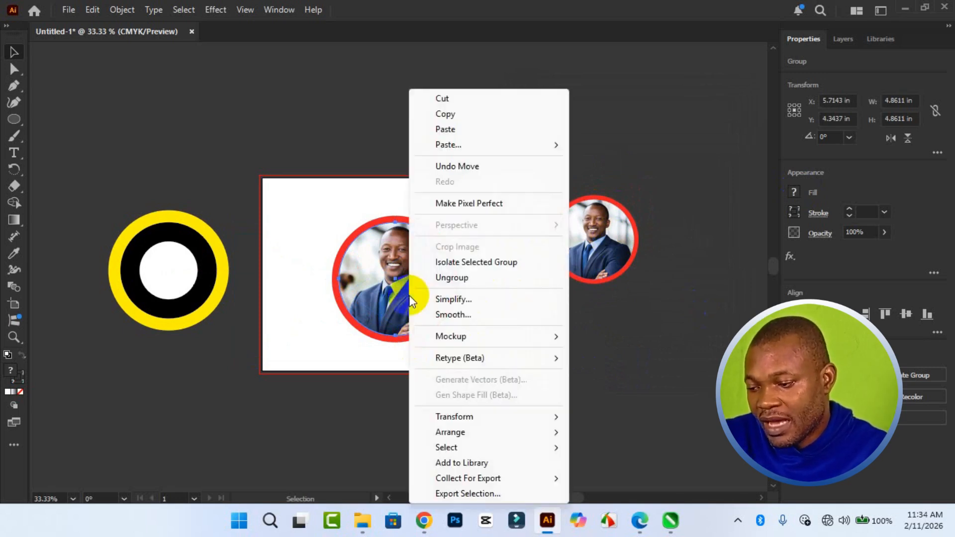
pyautogui.moveTo(502, 416)
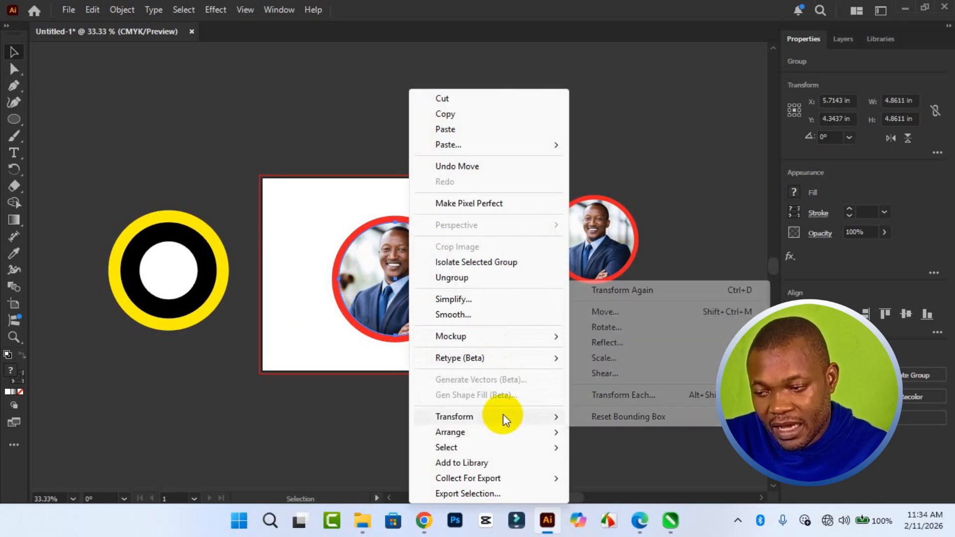
pyautogui.click(621, 359)
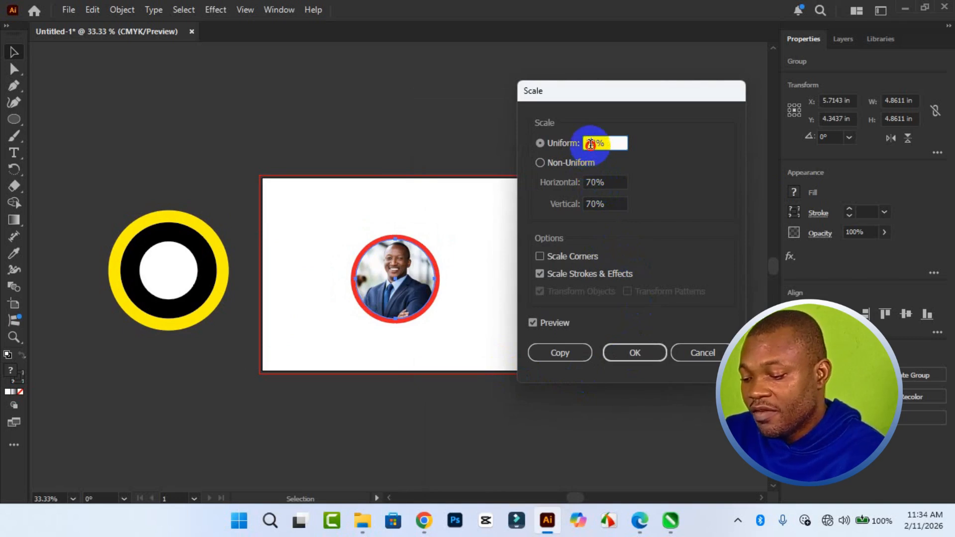
pyautogui.press('BackSpace')
pyautogui.write('5')
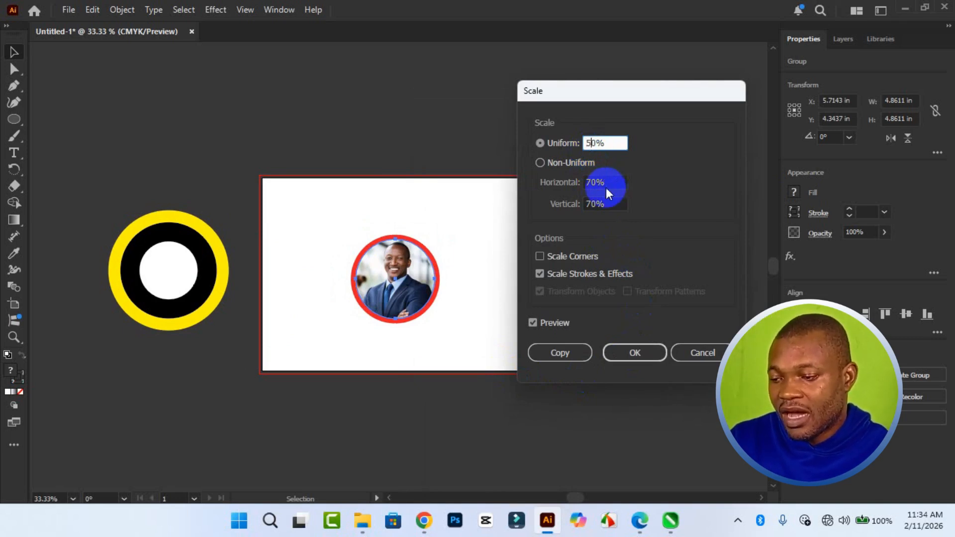
pyautogui.click(544, 321)
pyautogui.click(545, 321)
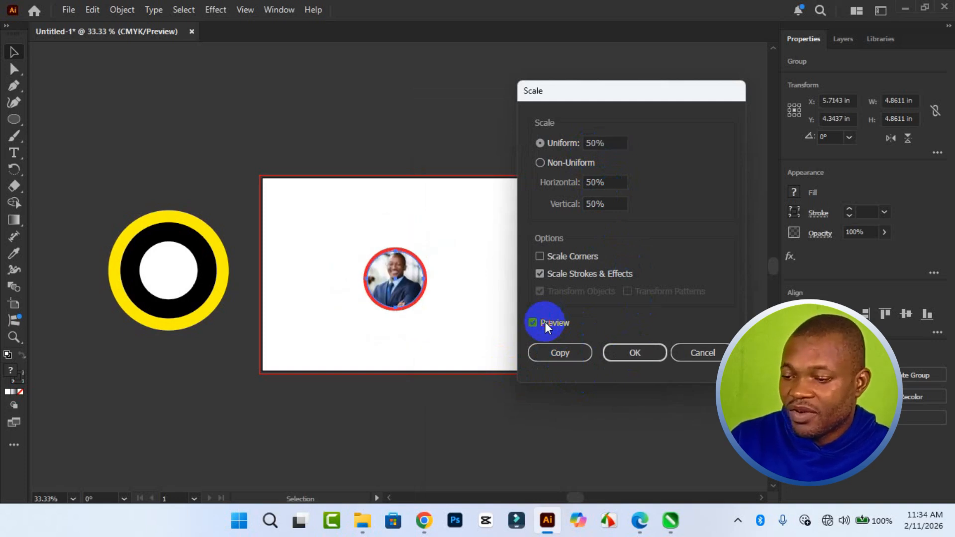
pyautogui.click(557, 352)
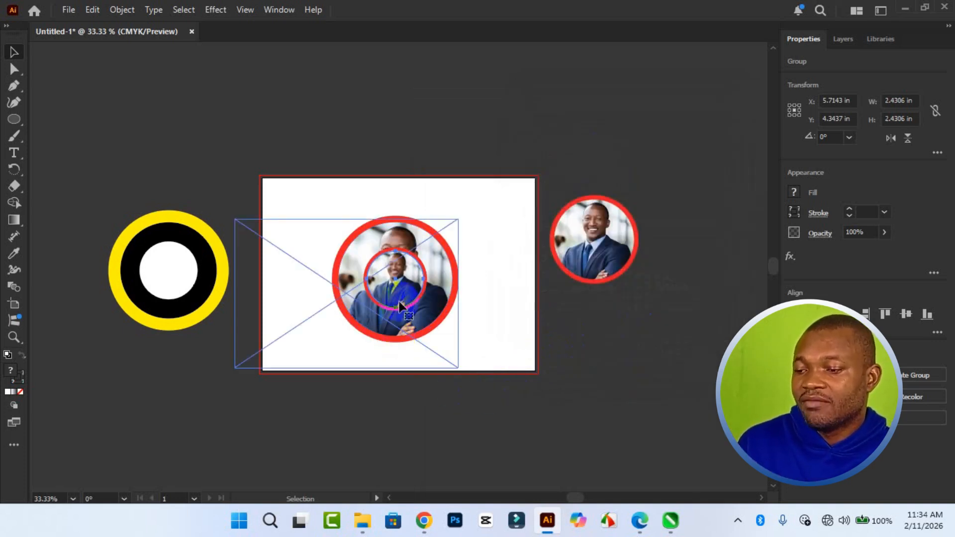
pyautogui.moveTo(394, 279); pyautogui.dragTo(381, 141)
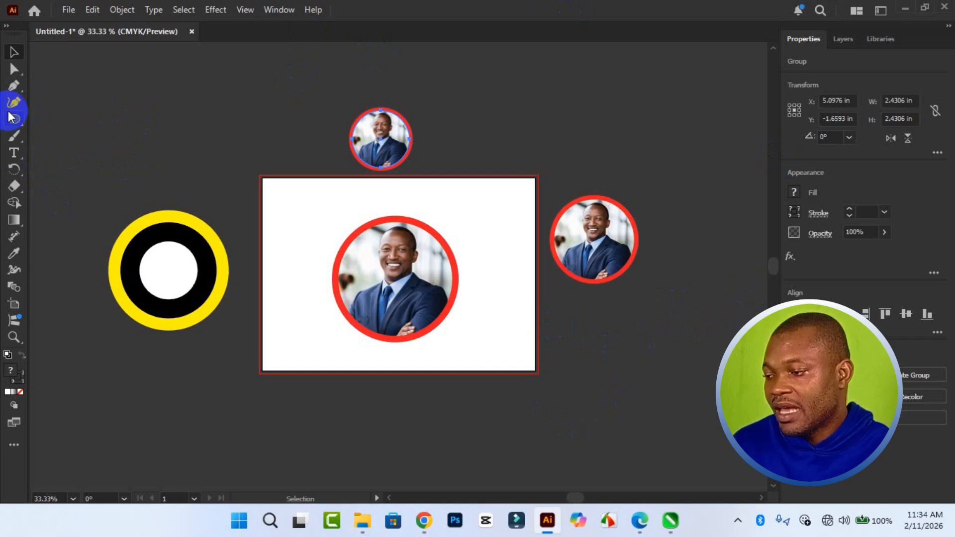
# Draw an upright hexagon about 4.55 in wide and 5.22 in high above the artboard and fill it yellow-green.
pyautogui.moveTo(14, 119); pyautogui.dragTo(54, 152)
pyautogui.moveTo(506, 68); pyautogui.dragTo(505, 144)
pyautogui.moveTo(505, 160); pyautogui.dragTo(505, 171)
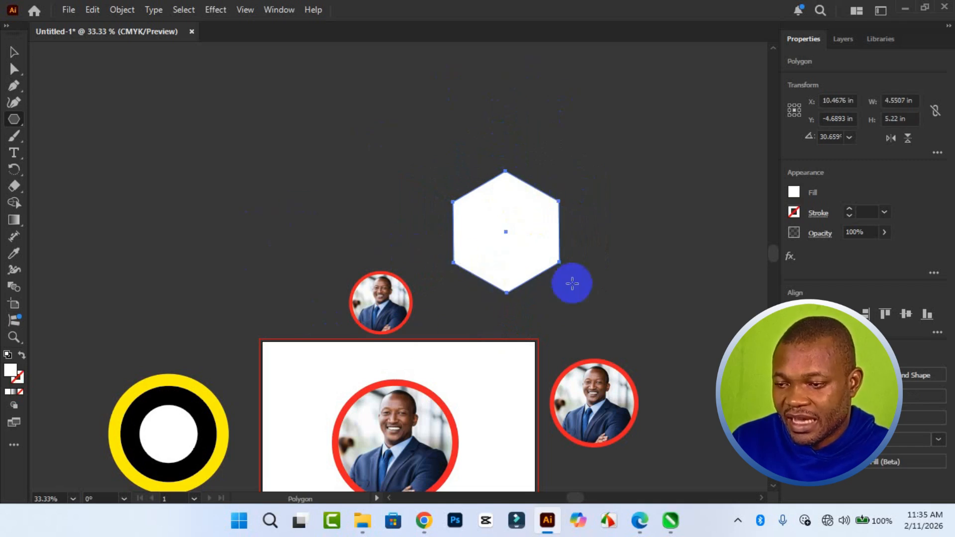
pyautogui.click(796, 193)
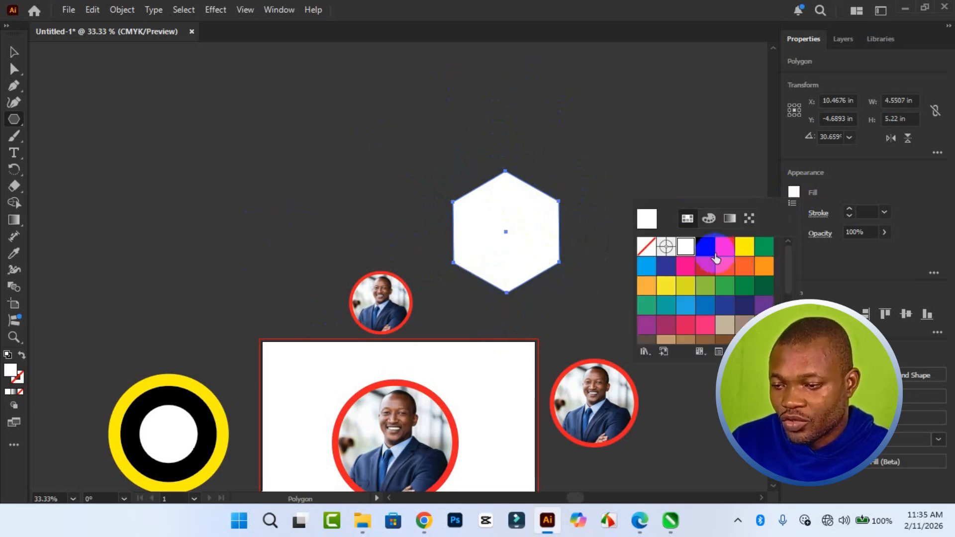
pyautogui.click(757, 256)
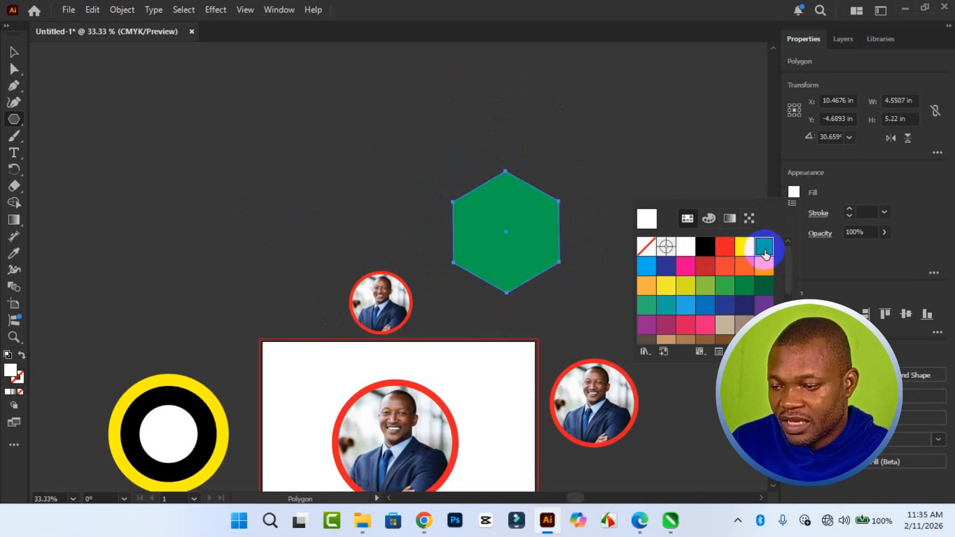
pyautogui.click(688, 294)
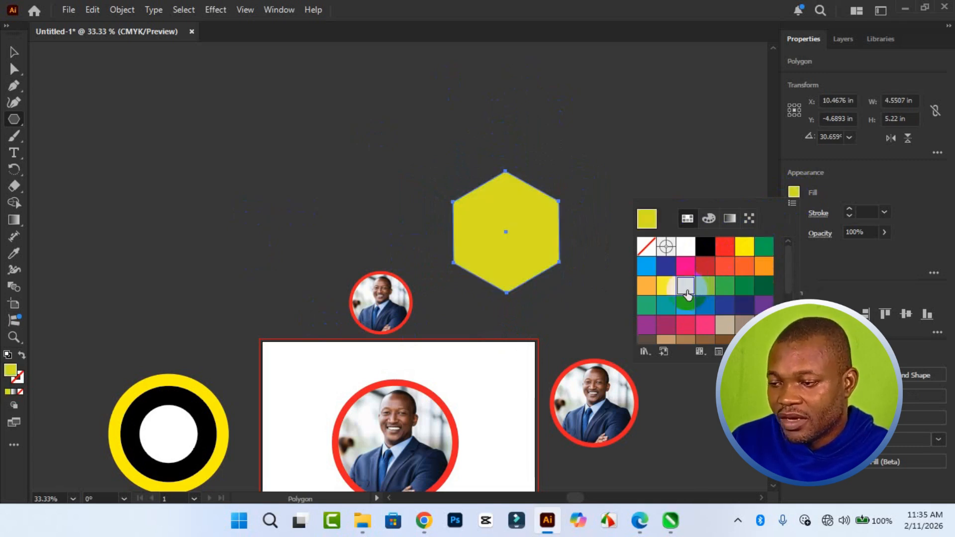
pyautogui.click(481, 118)
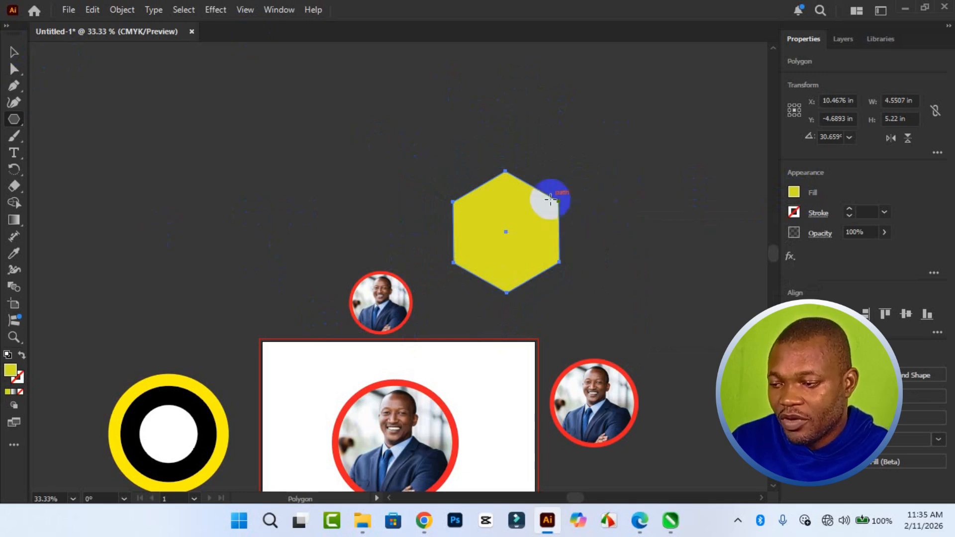
# Create a concentric copy of the yellow-green hexagon at 50% uniform scale and fill the copy black.
pyautogui.moveTo(772, 255); pyautogui.dragTo(774, 271)
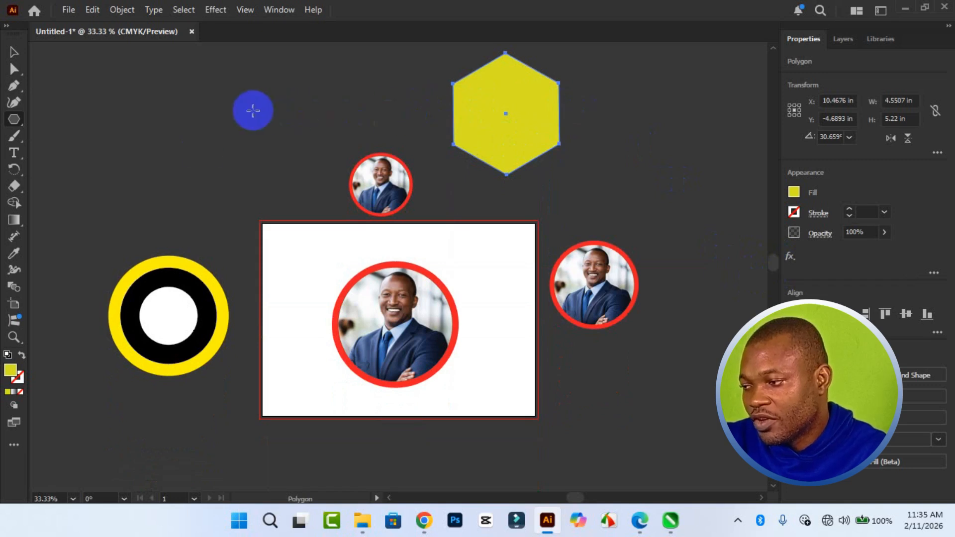
pyautogui.click(12, 52)
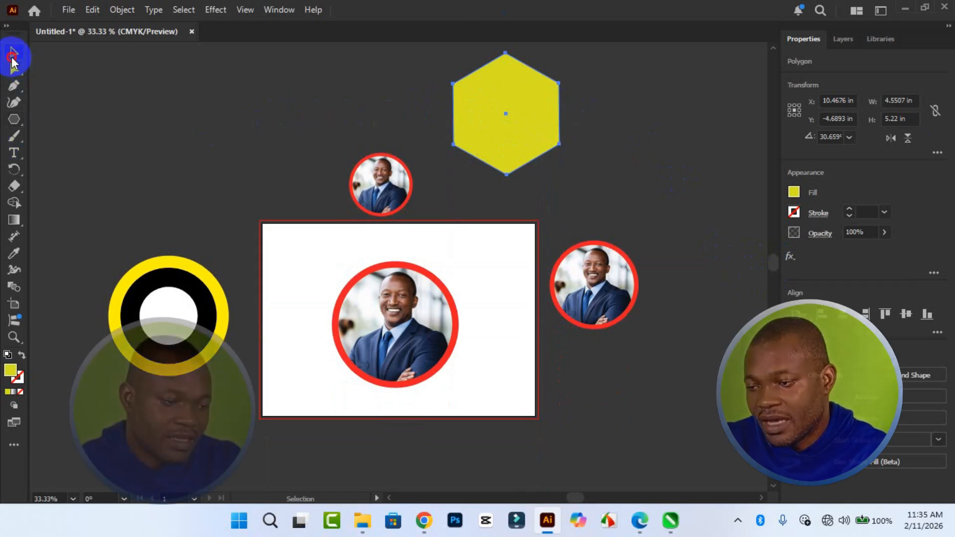
pyautogui.rightClick(507, 148)
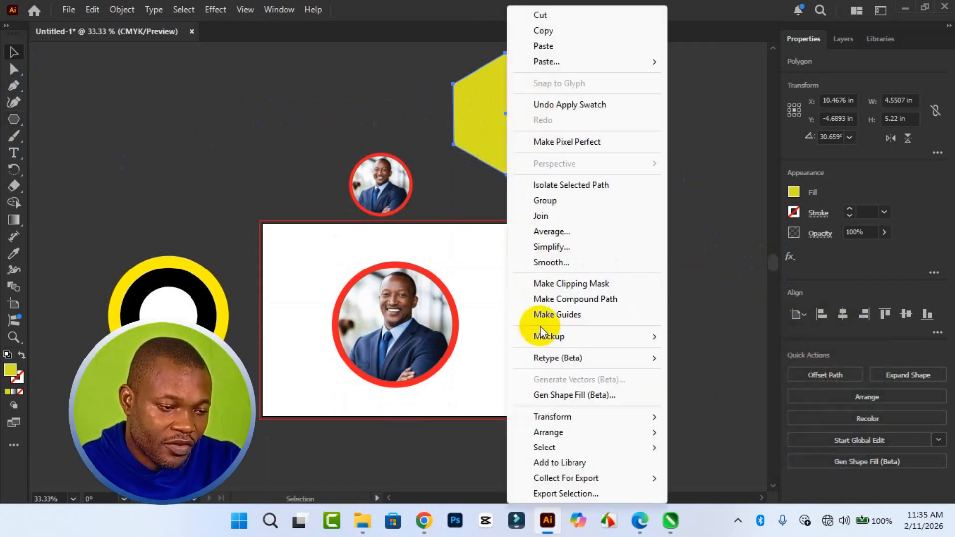
pyautogui.moveTo(565, 416)
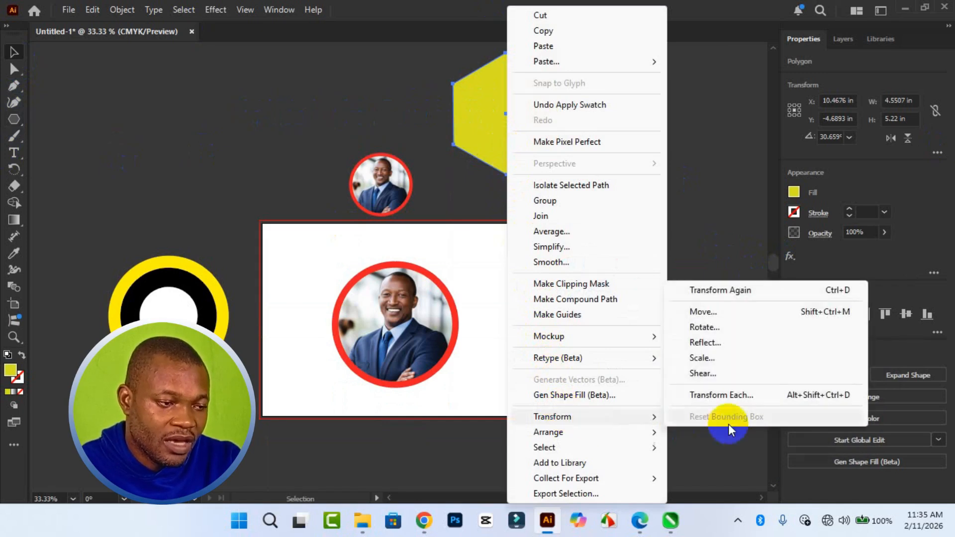
pyautogui.click(733, 360)
pyautogui.moveTo(606, 88); pyautogui.dragTo(654, 166)
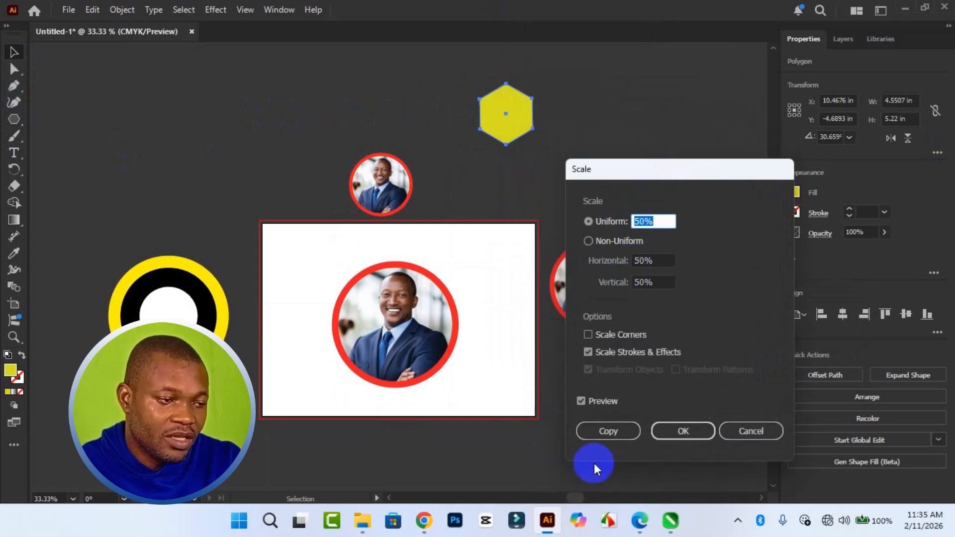
pyautogui.click(616, 432)
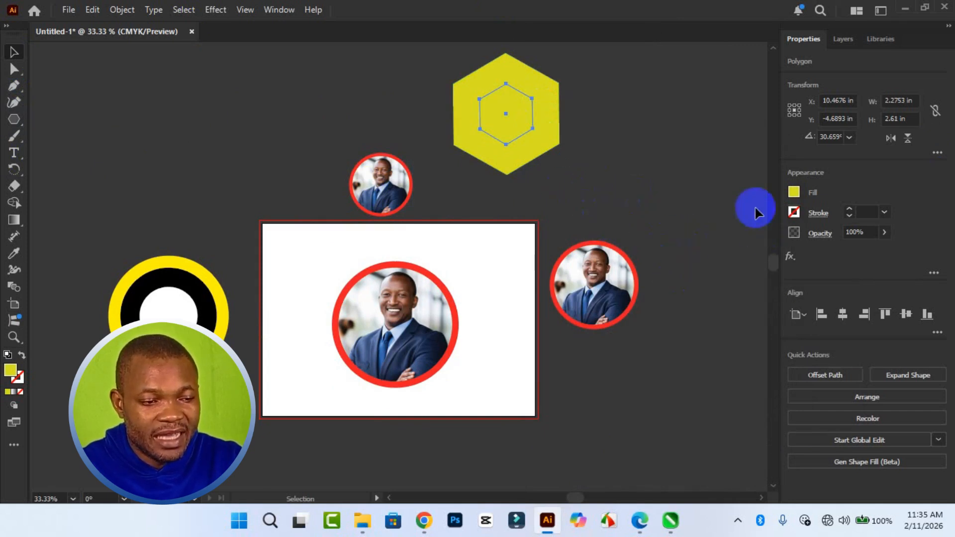
pyautogui.click(794, 192)
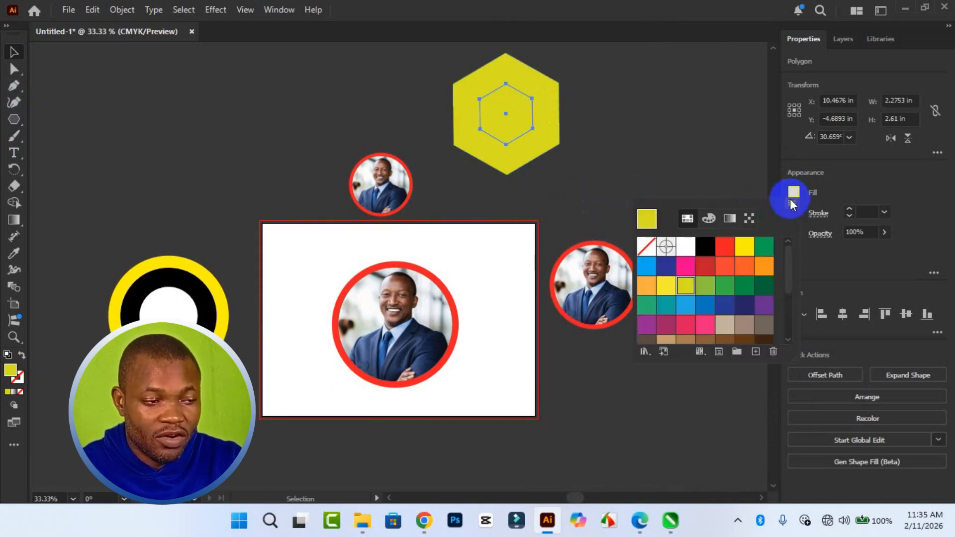
pyautogui.click(705, 247)
pyautogui.click(515, 166)
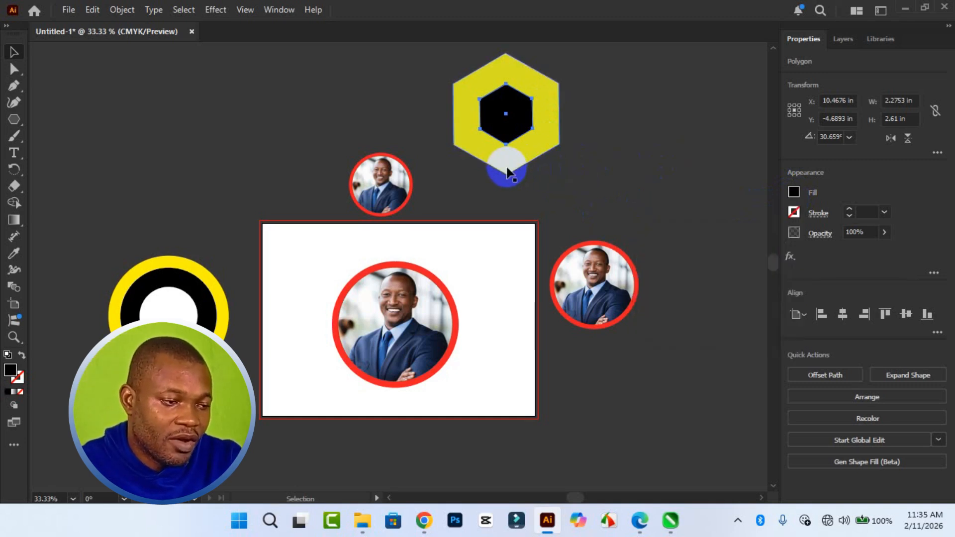
# Create a concentric copy of the outer yellow-green hexagon at 70% uniform scale.
pyautogui.click(507, 171)
pyautogui.rightClick(506, 172)
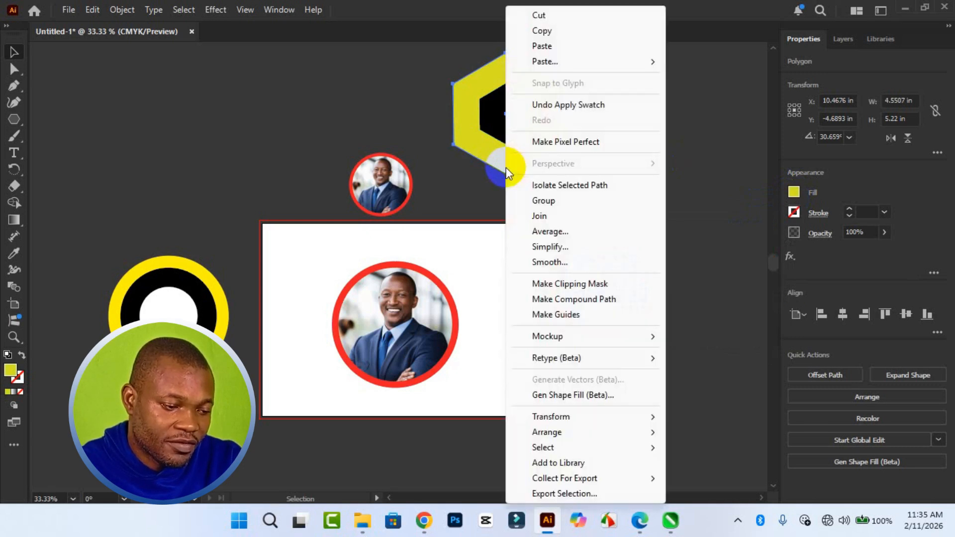
pyautogui.moveTo(610, 418)
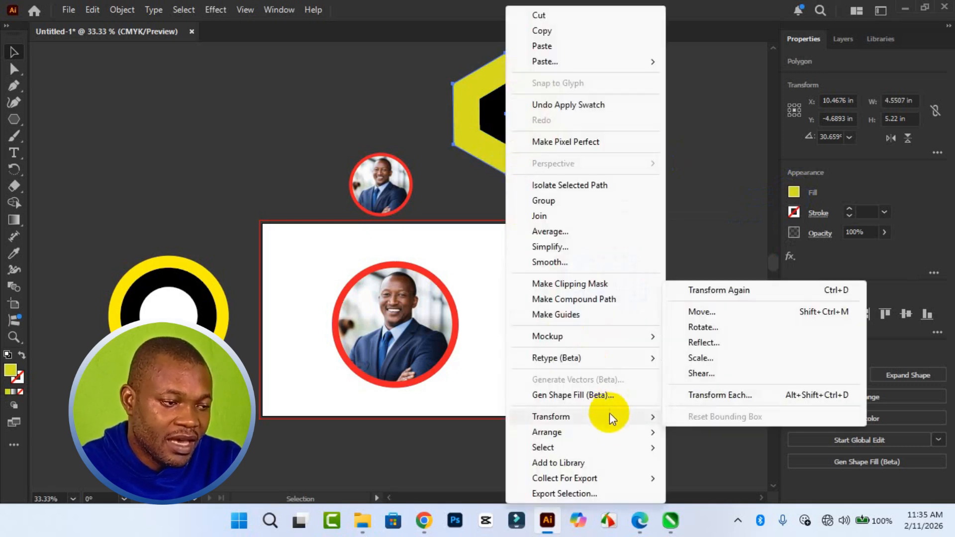
pyautogui.click(748, 356)
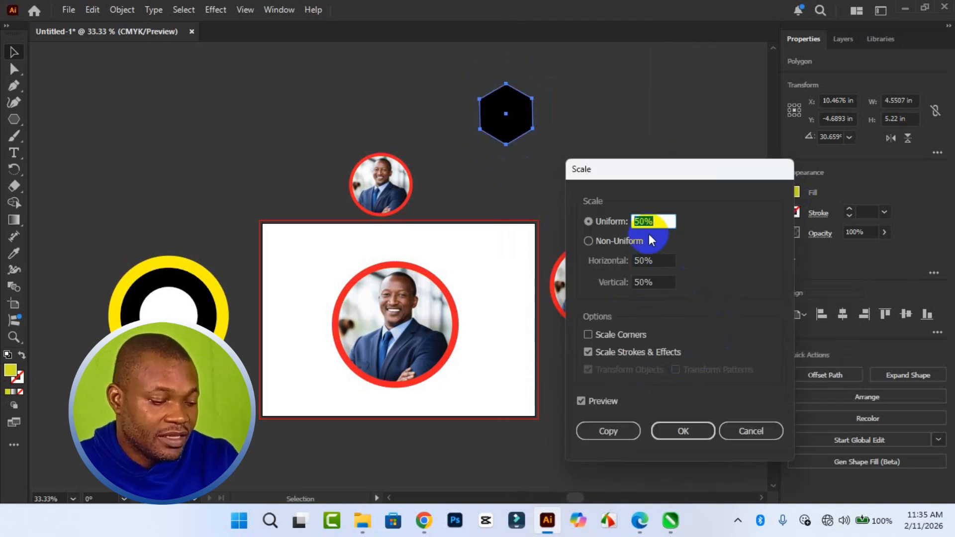
pyautogui.click(643, 222)
pyautogui.press('BackSpace')
pyautogui.write('7')
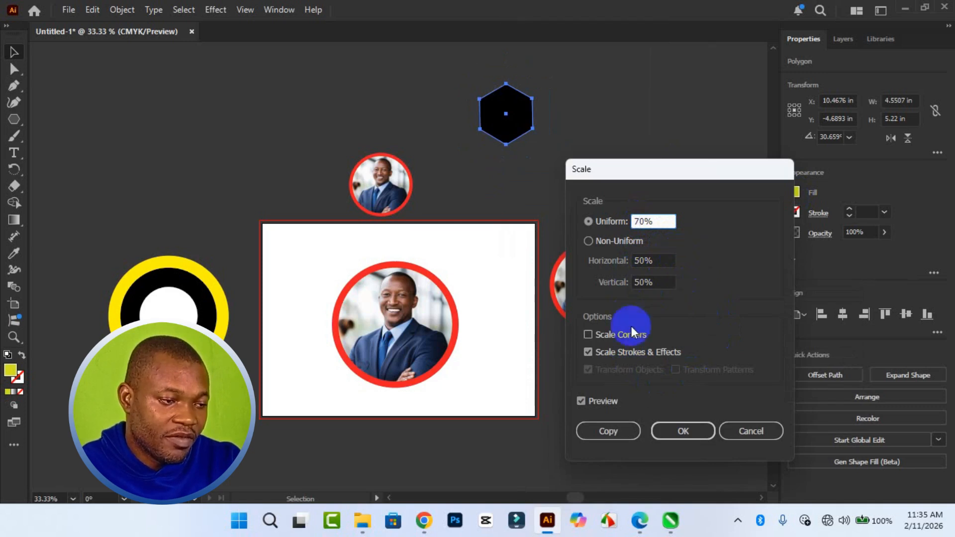
pyautogui.click(582, 400)
pyautogui.click(582, 400)
pyautogui.click(582, 399)
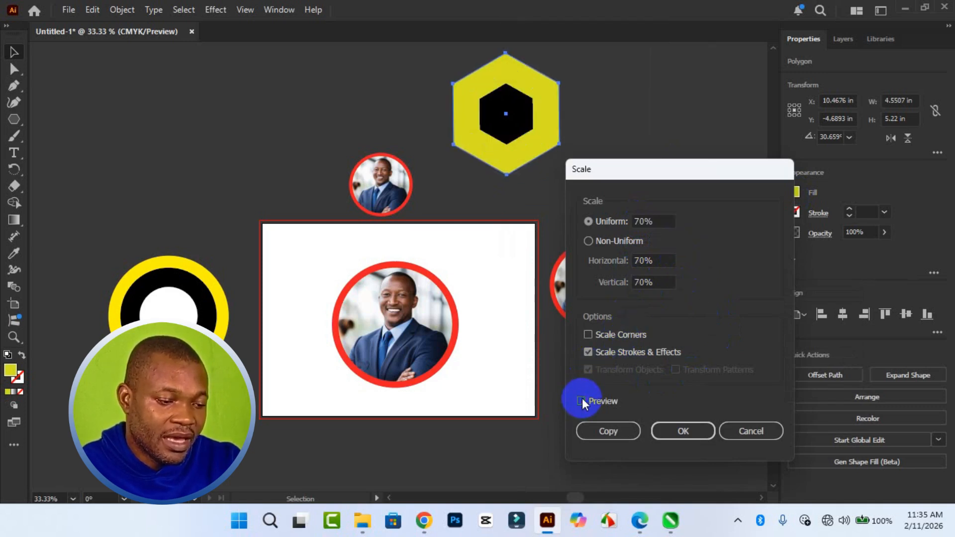
pyautogui.click(611, 435)
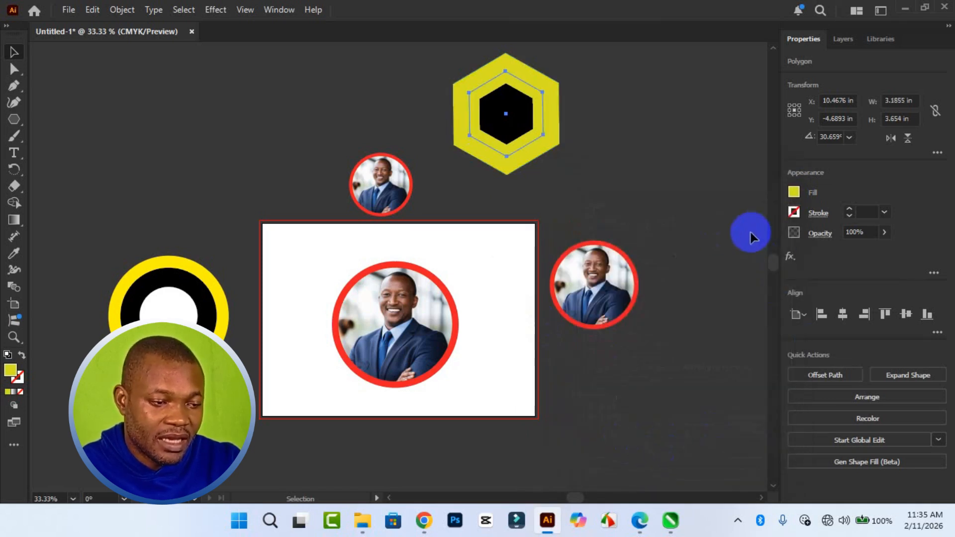
# Fill the 70% hexagon copy with CMYK Red.
pyautogui.click(793, 192)
pyautogui.click(726, 249)
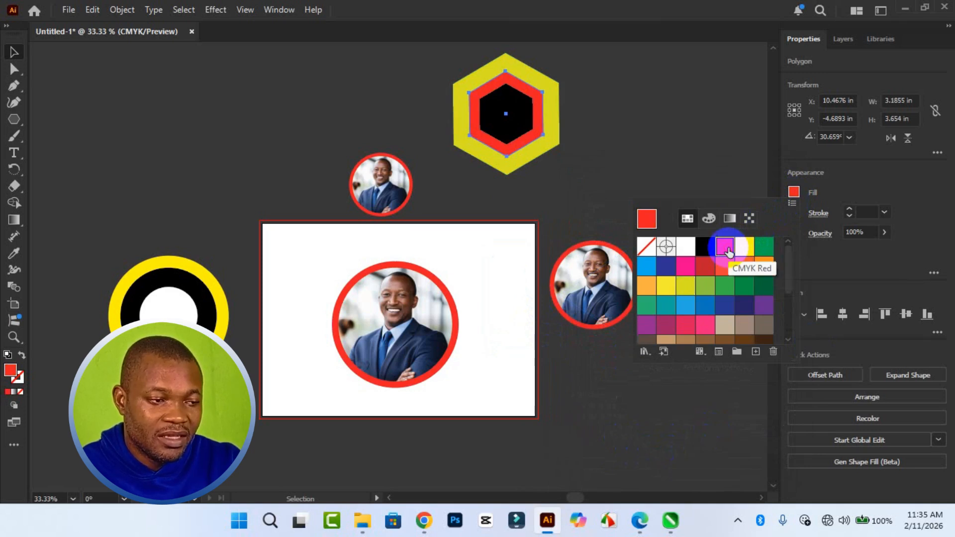
pyautogui.click(661, 163)
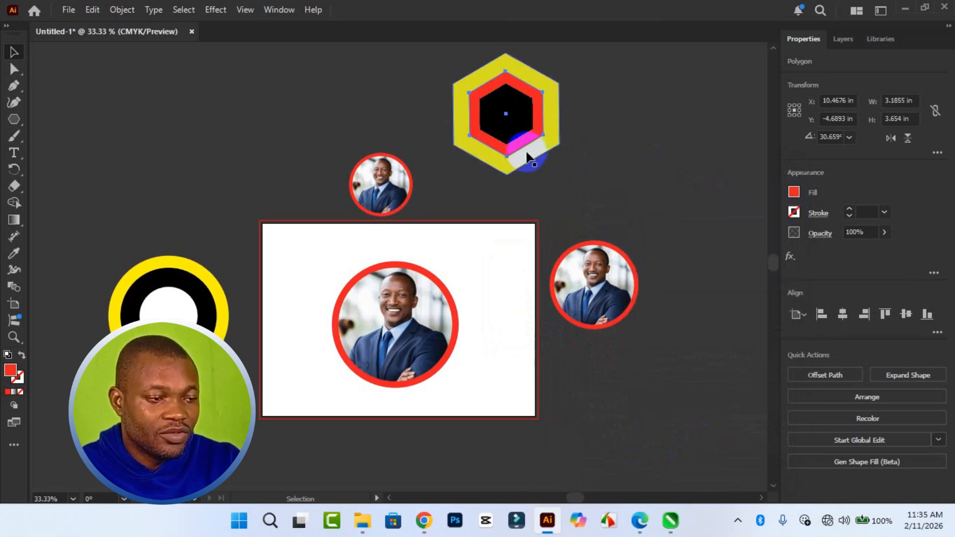
# Scale the black inner hexagon itself to 30% uniformly, without making a copy.
pyautogui.click(505, 132)
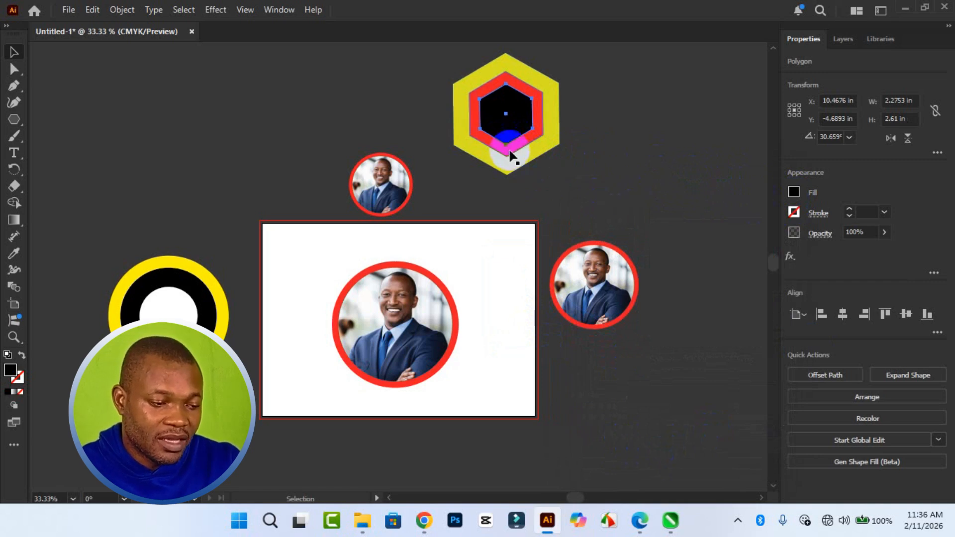
pyautogui.rightClick(501, 133)
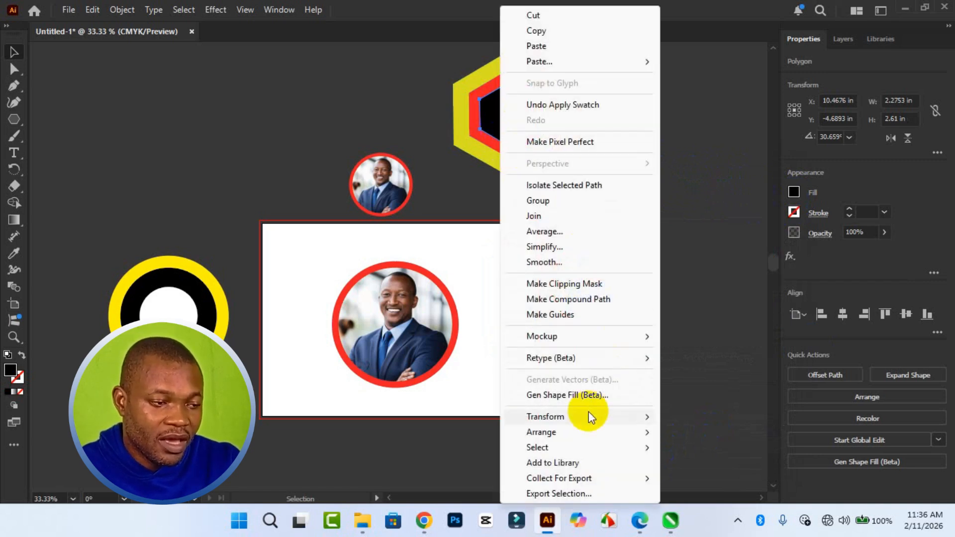
pyautogui.moveTo(589, 412)
pyautogui.click(706, 360)
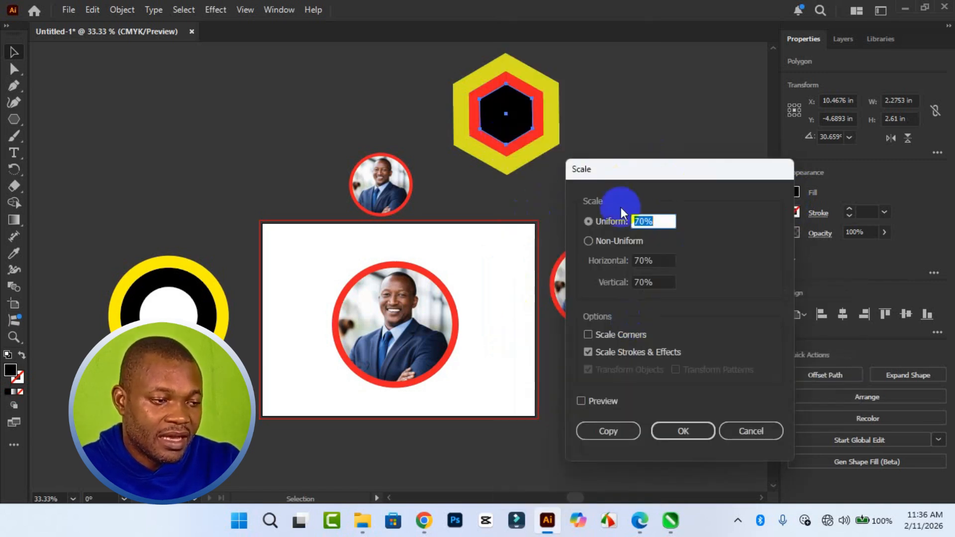
pyautogui.moveTo(645, 221); pyautogui.dragTo(640, 223)
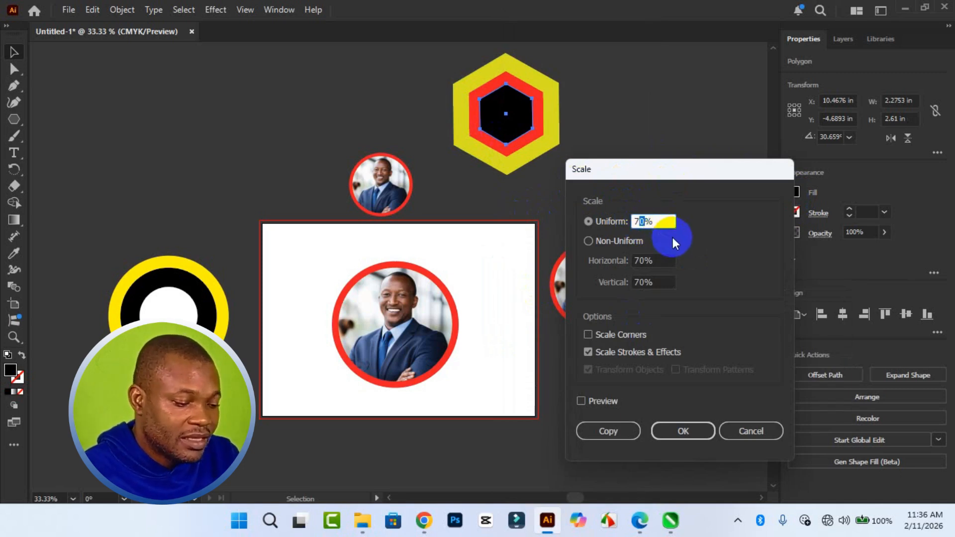
pyautogui.press('BackSpace')
pyautogui.write('30')
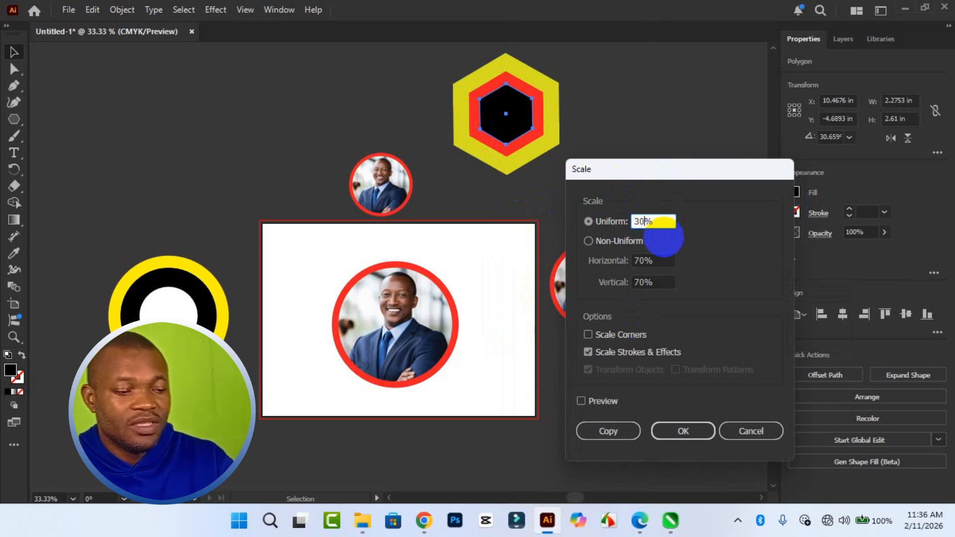
pyautogui.click(695, 434)
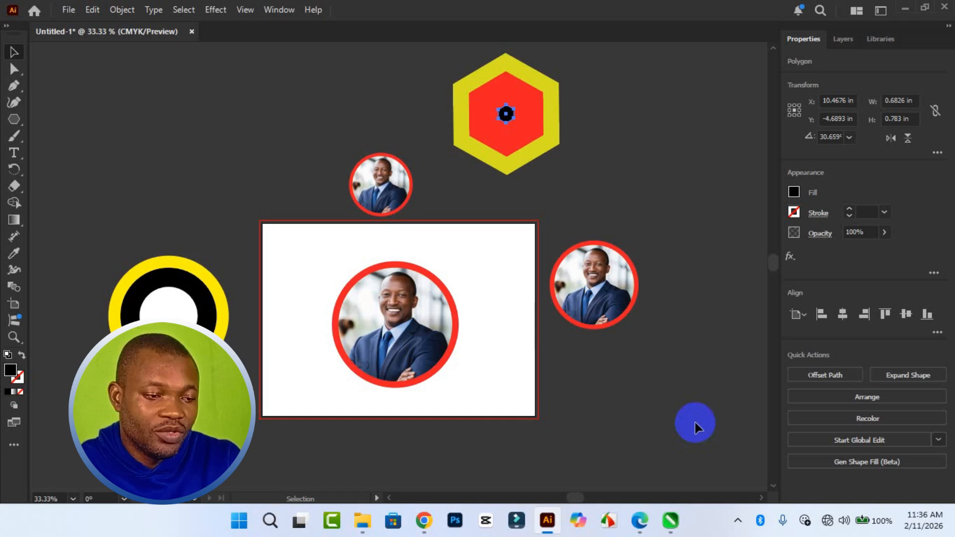
# Fill the small central hexagon white and deselect it.
pyautogui.click(795, 198)
pyautogui.click(688, 247)
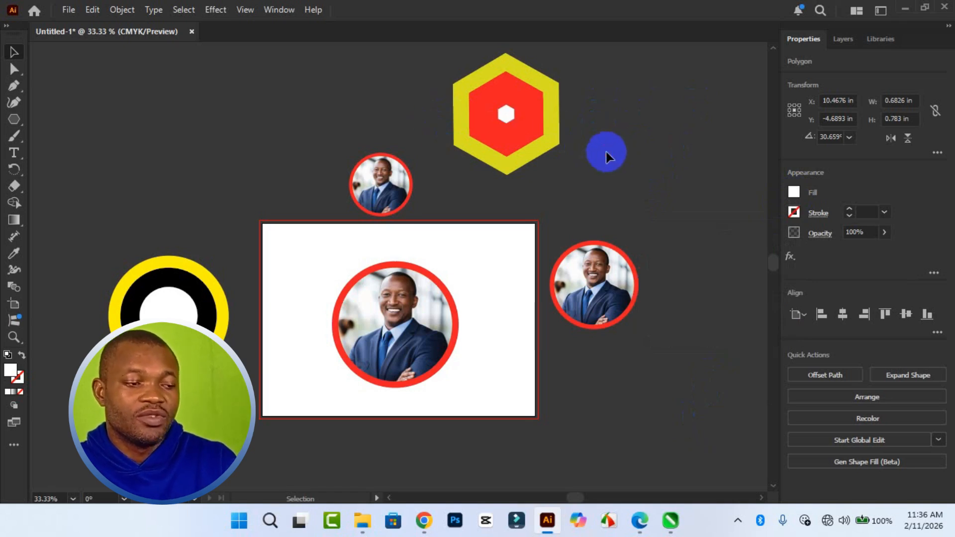
pyautogui.click(647, 219)
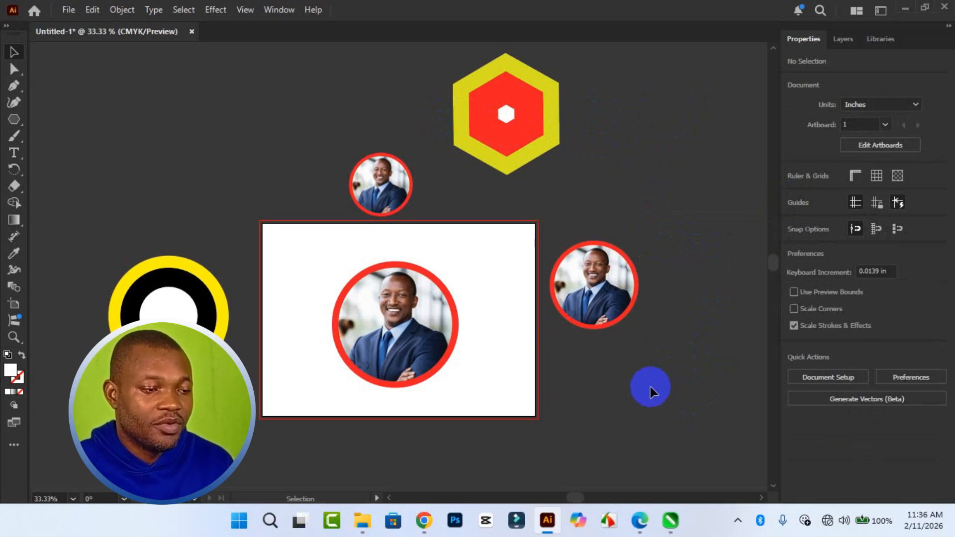
# Select the red middle hexagon.
pyautogui.click(503, 142)
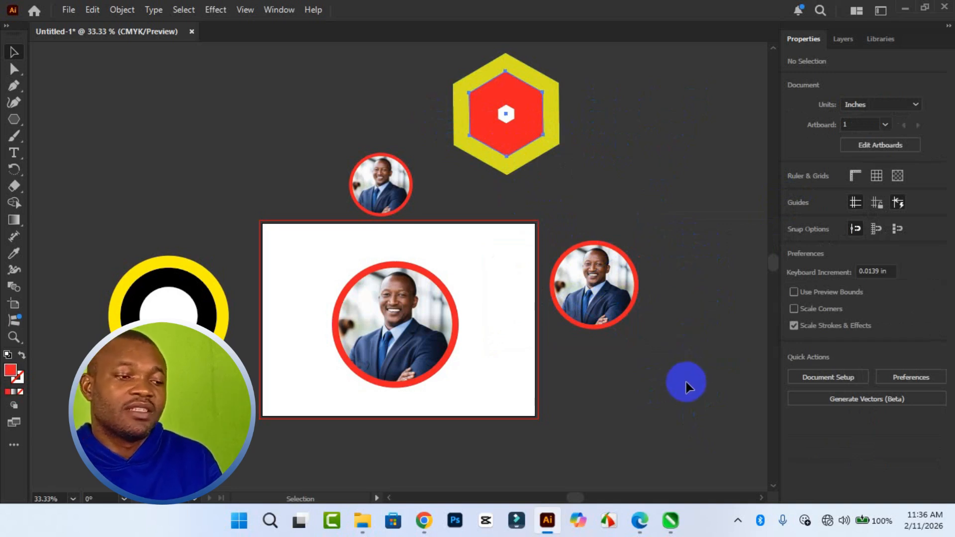